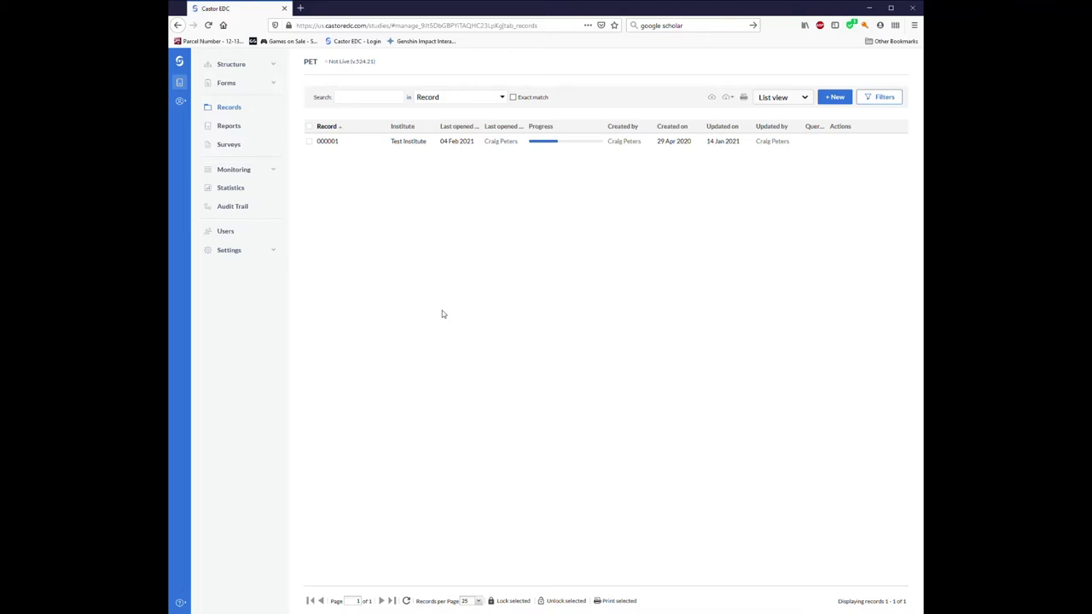
Step: Open the existing record and create a MINI 7.0.2 report for Visit 1 with its default name
left_click(394, 142)
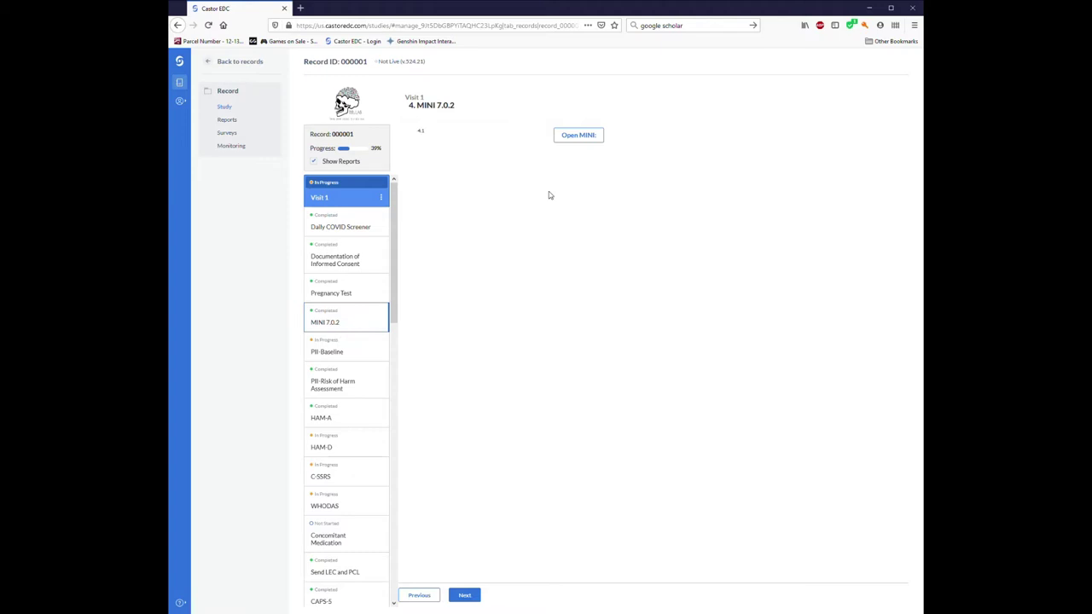
left_click(585, 136)
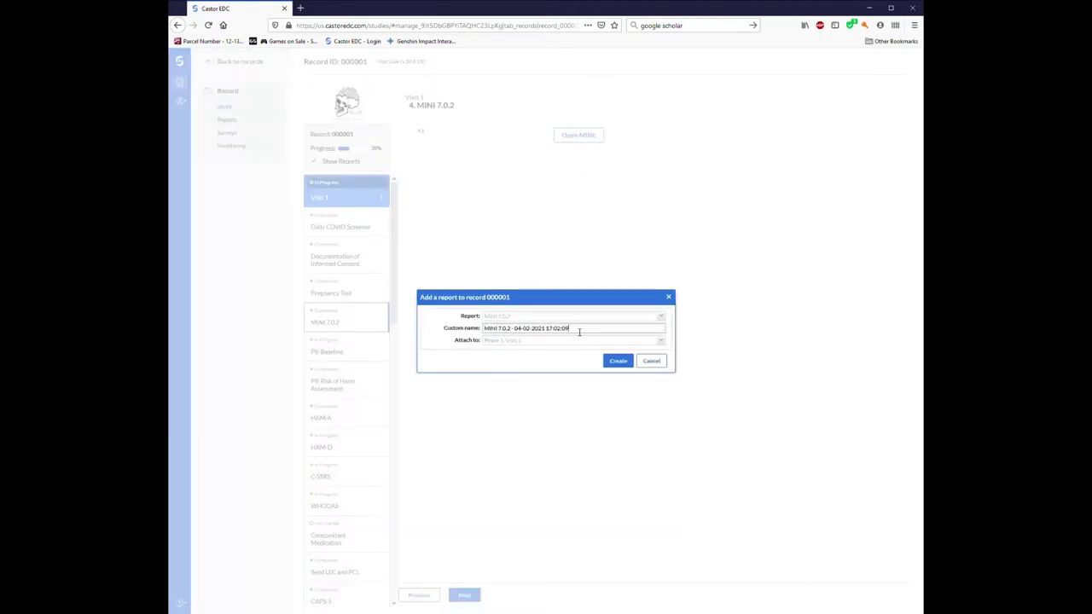
left_click_drag(577, 330, 435, 327)
left_click(447, 364)
left_click(625, 363)
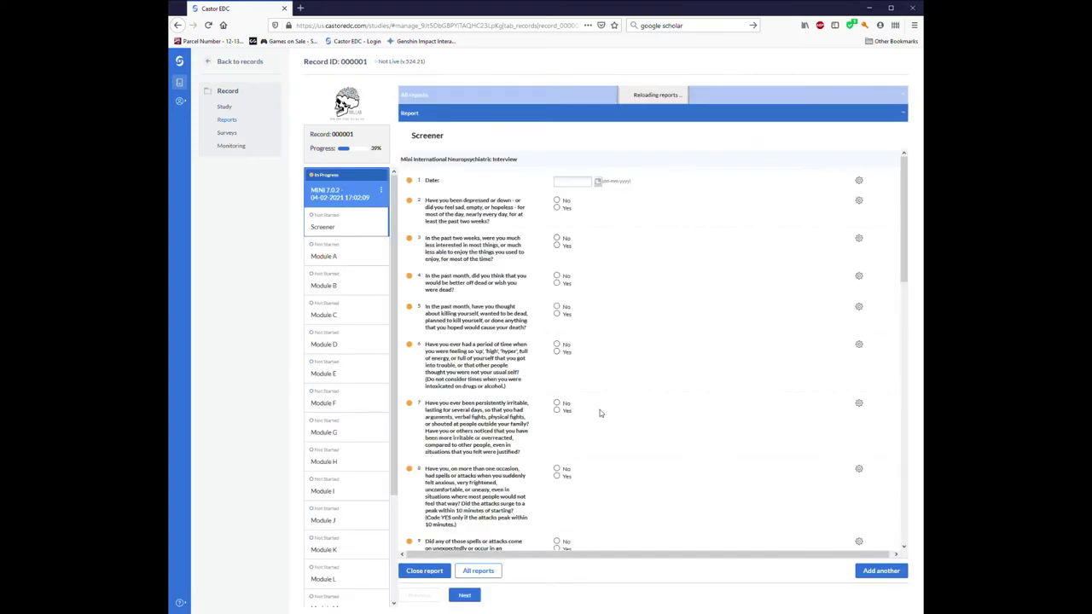
Step: Close the MINI 7.0.2 report and reopen it from the record's list of reports, checking its list of modules
left_click(423, 570)
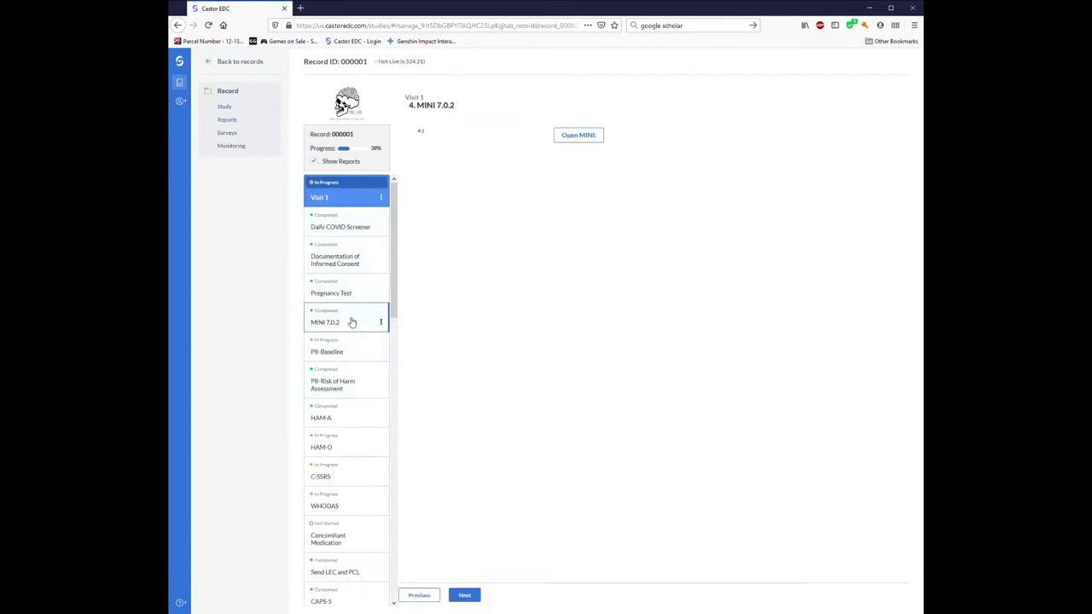
left_click(247, 121)
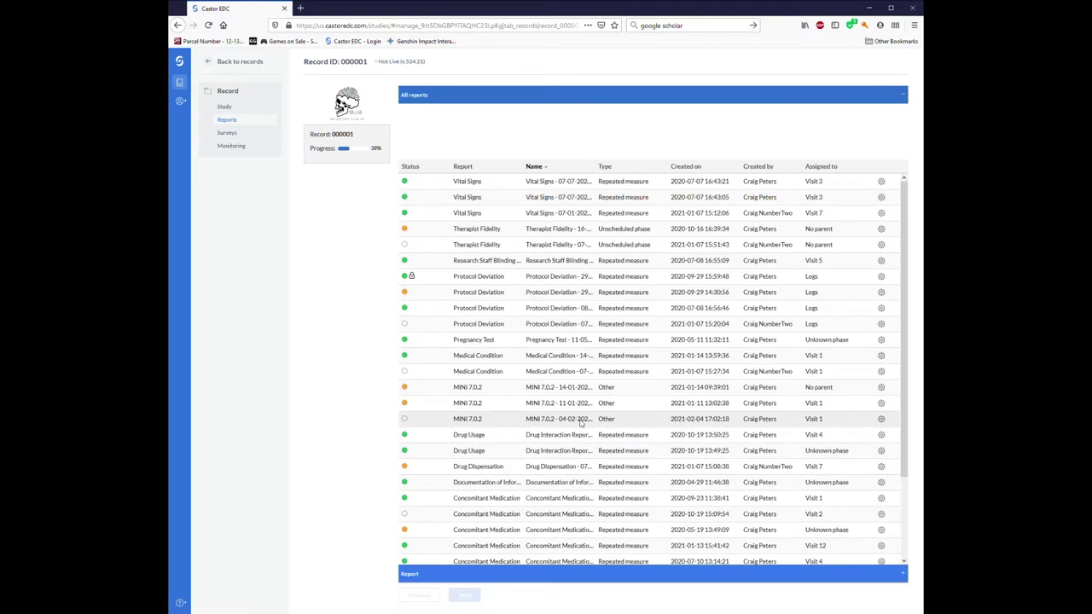
left_click(532, 422)
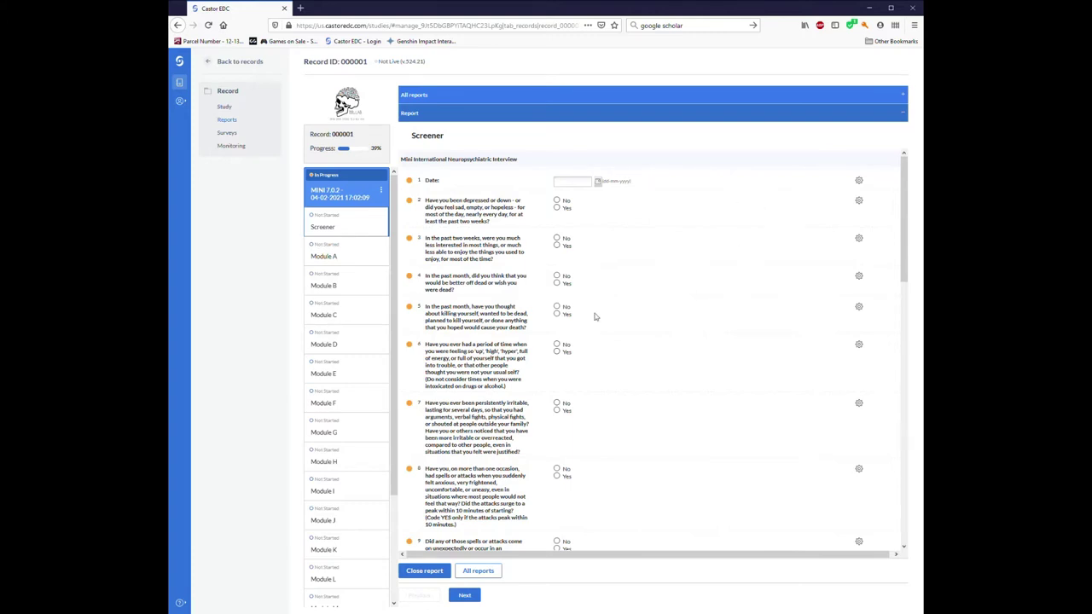
scroll(378, 276, "down", 3)
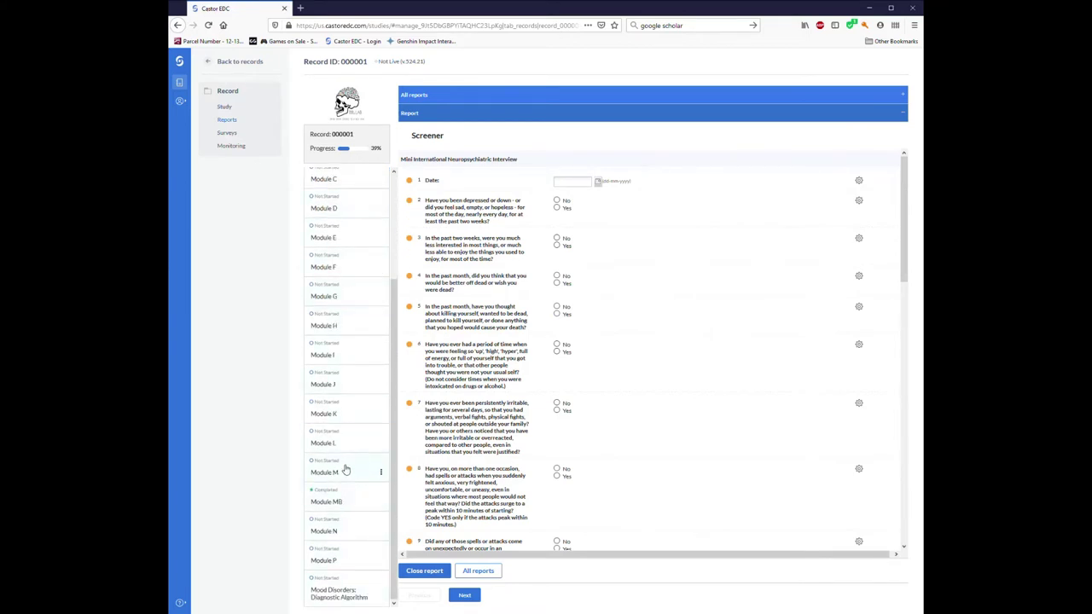
scroll(344, 465, "up", 4)
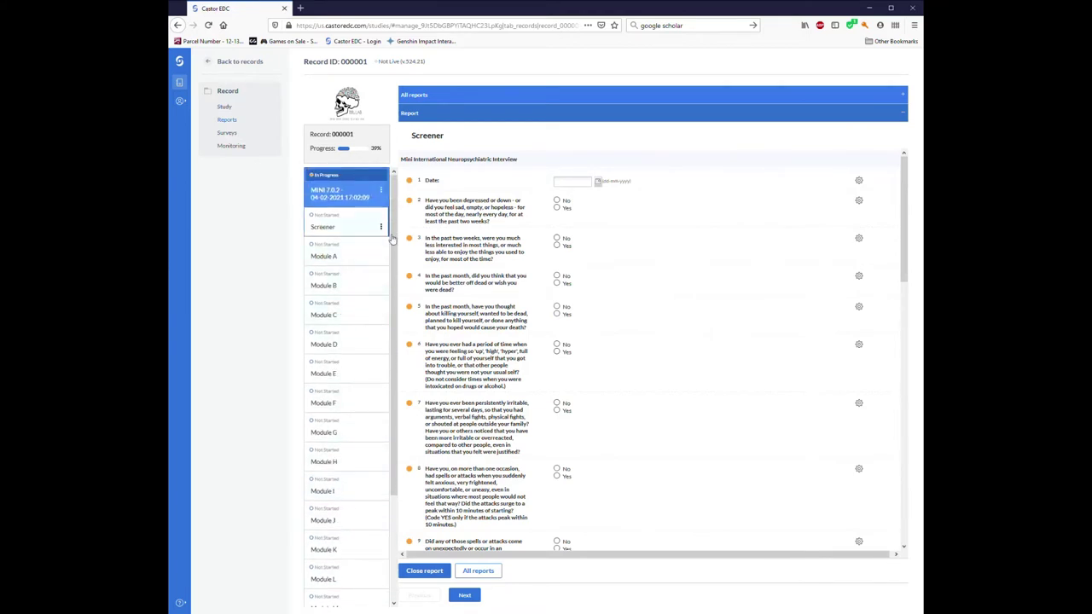
Step: Date the Screener 04-02-2021, answering Yes to questions 2, 3, 6 and 8 and No to questions 4, 5 and 7
left_click(603, 186)
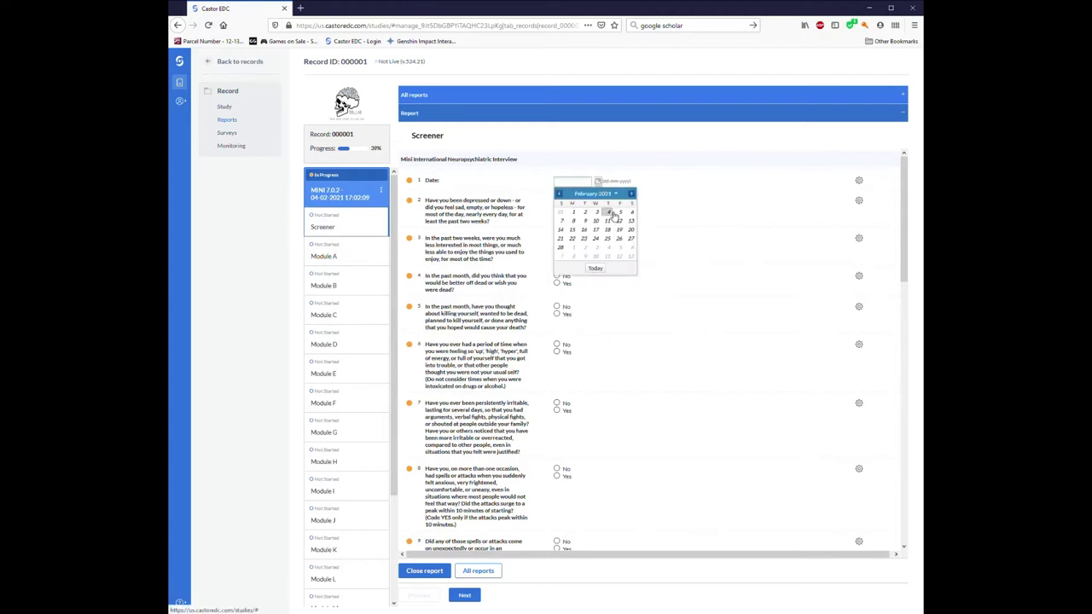
left_click(616, 222)
left_click(556, 207)
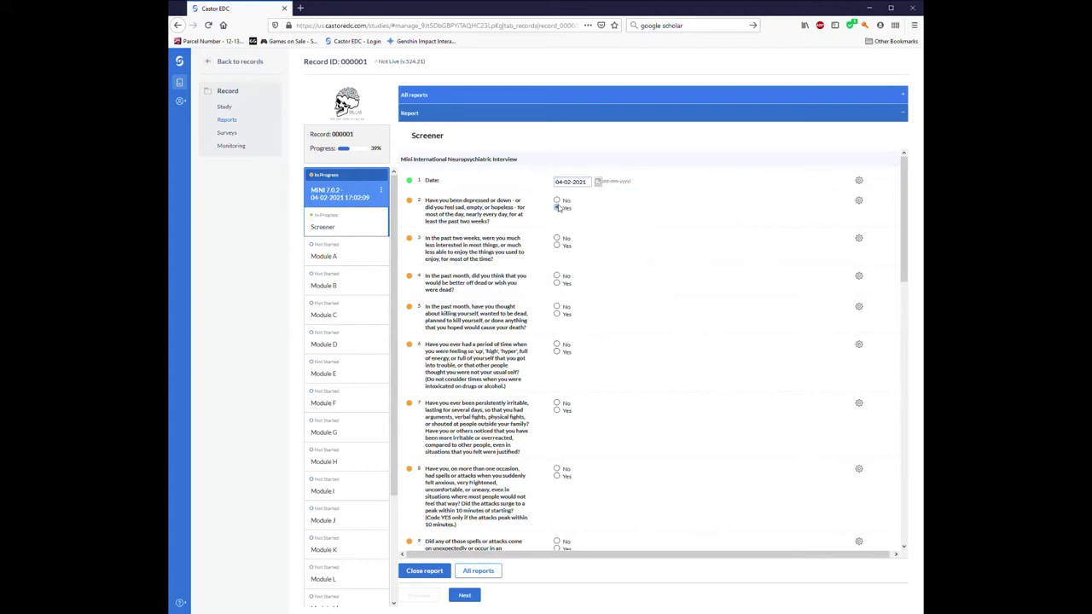
left_click(557, 245)
left_click(556, 275)
left_click(556, 306)
left_click(556, 352)
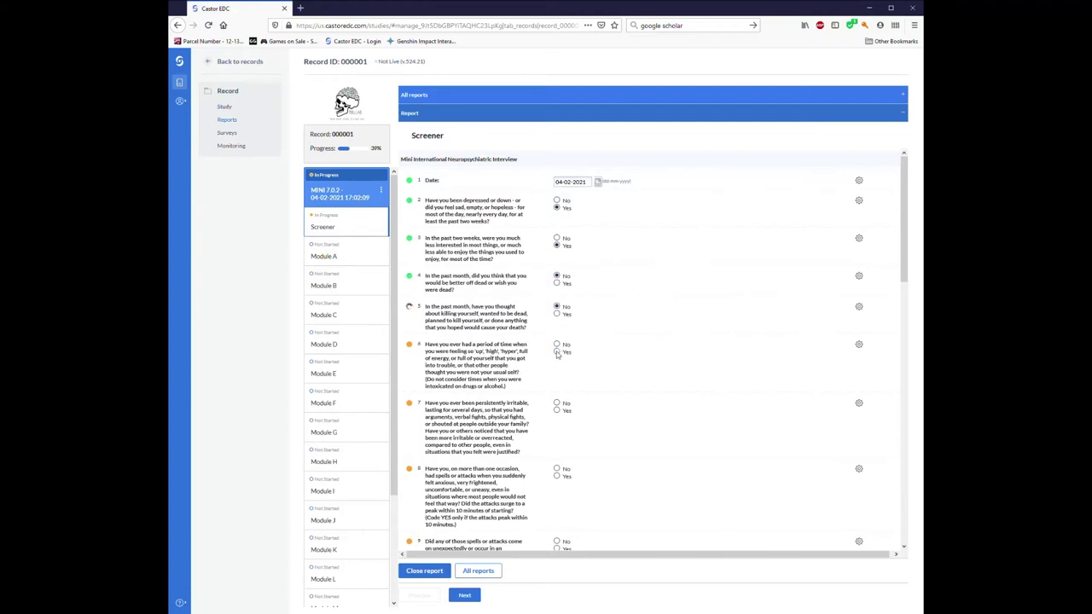
left_click(557, 402)
left_click(556, 476)
Step: Answer No to Screener questions 9, 10 and 11
scroll(556, 474, "down", 1)
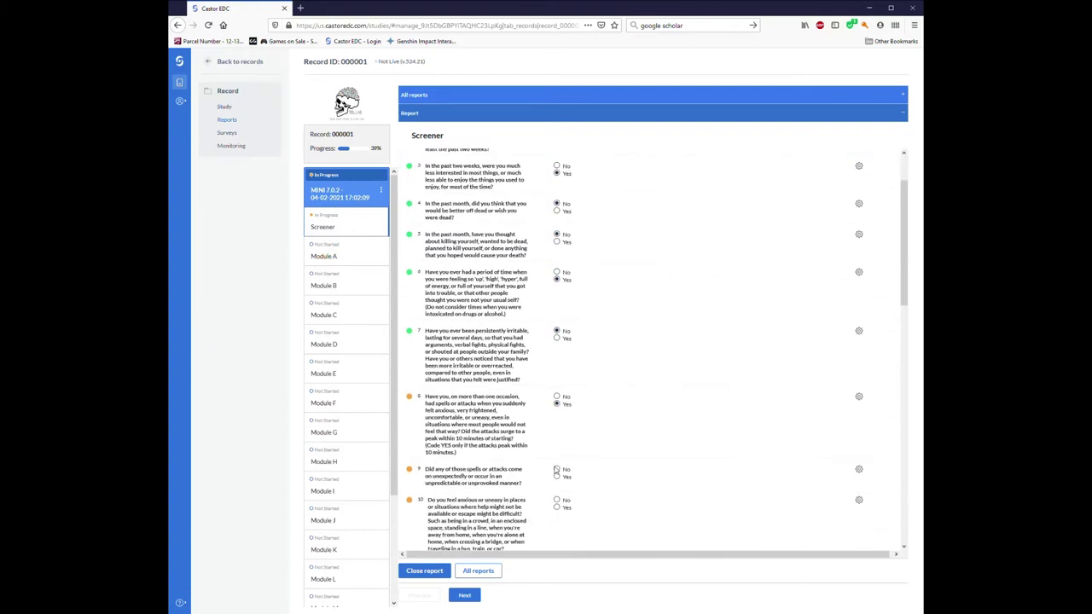
left_click(556, 469)
left_click(557, 500)
scroll(559, 491, "down", 2)
left_click(556, 386)
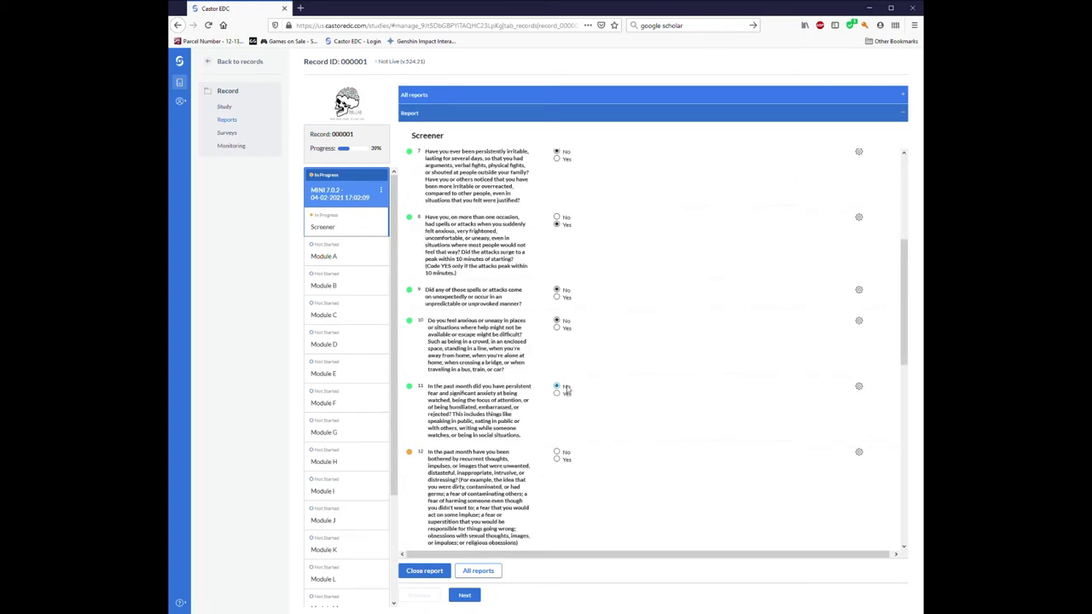
Step: Answer Yes to Screener questions 12, 13 and 15, and No to questions 14, 16 and 17
scroll(567, 389, "up", 3)
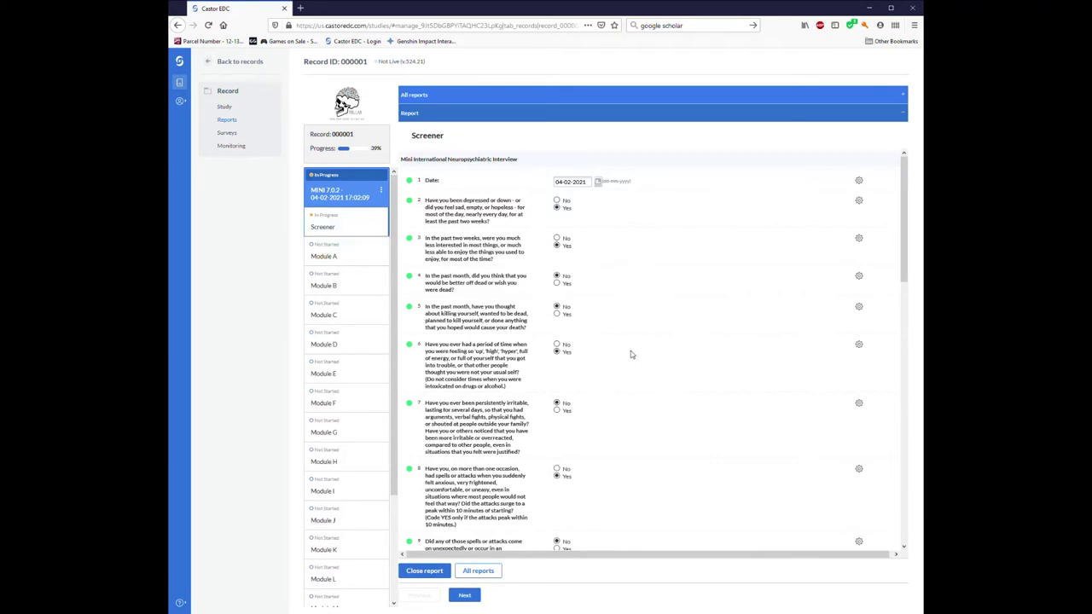
scroll(631, 354, "down", 5)
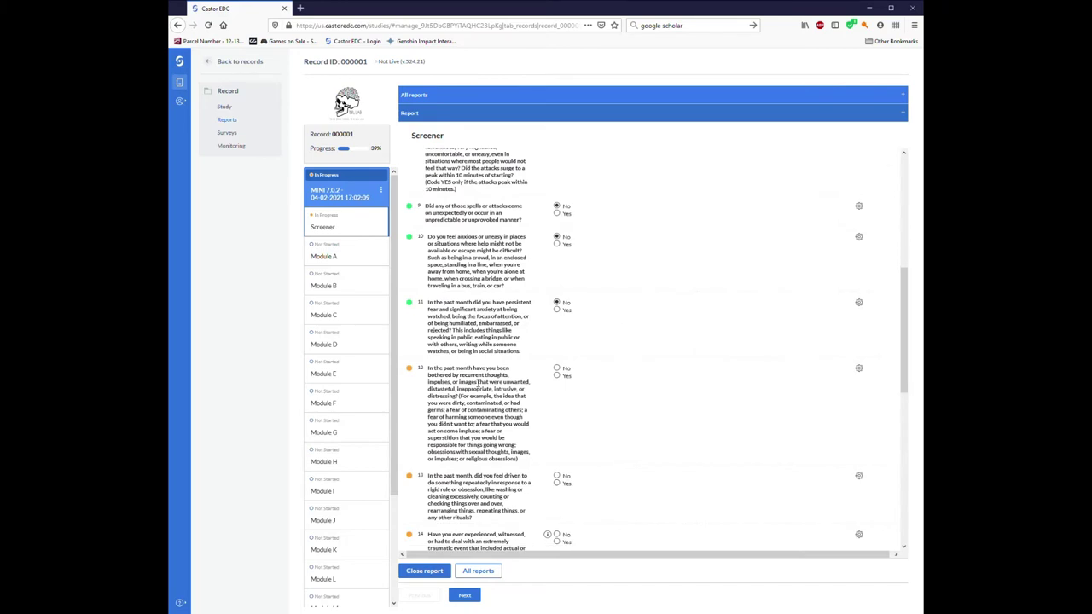
left_click(557, 376)
left_click(557, 483)
scroll(556, 478, "down", 3)
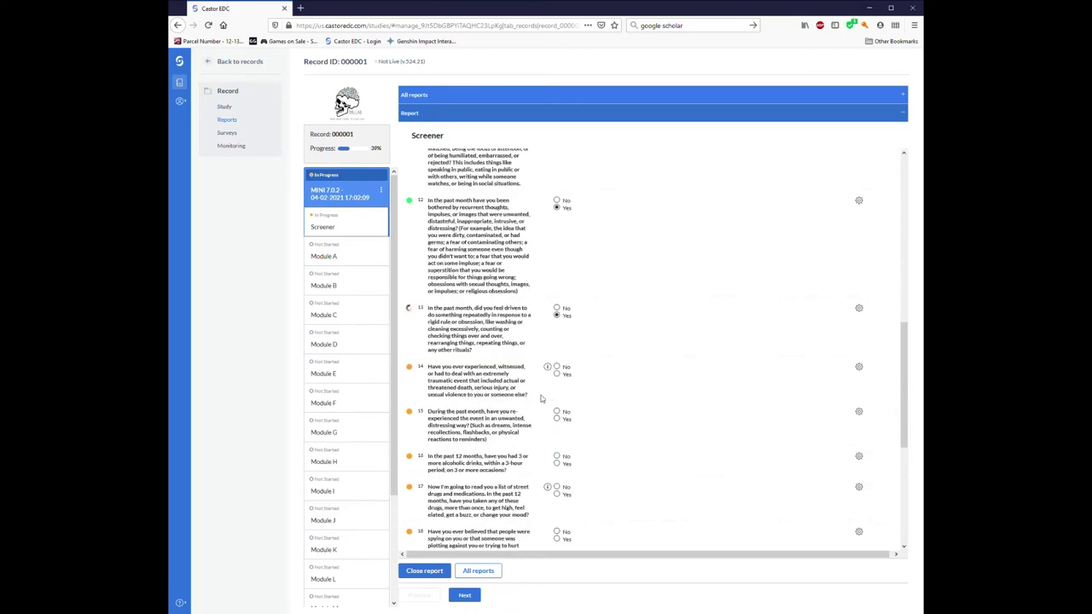
left_click(556, 367)
left_click(556, 418)
left_click(557, 456)
left_click(556, 486)
Step: Answer Yes to Screener questions 18 and 20, and No to question 19
scroll(559, 495, "down", 1)
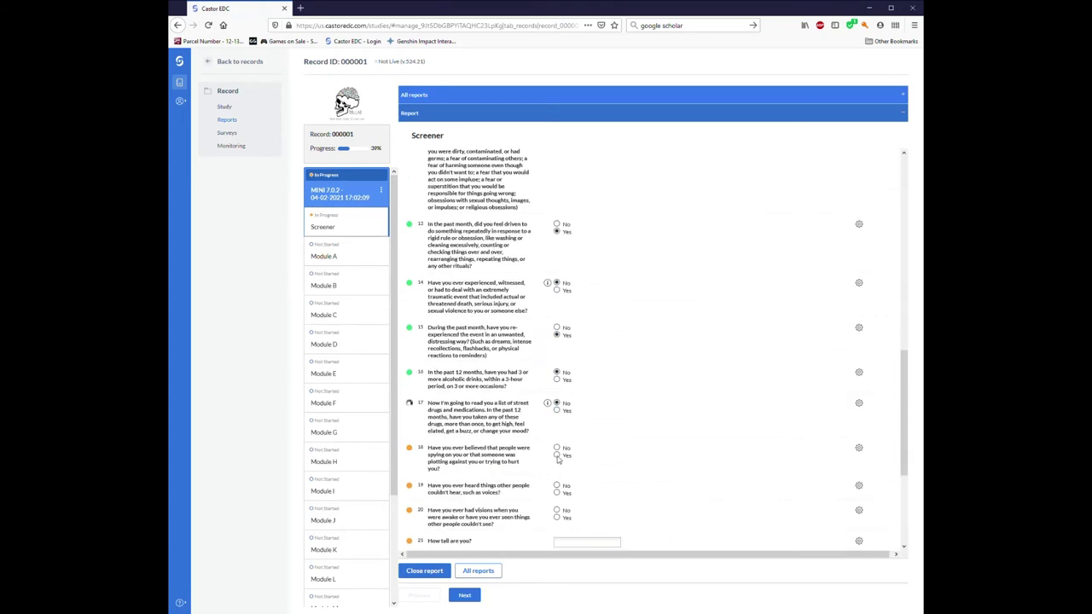
left_click(557, 456)
left_click(557, 486)
left_click(557, 517)
Step: Enter 134" as the participant's height and 200 lbs as the lowest weight in the past 3 months
scroll(559, 512, "down", 2)
left_click(567, 373)
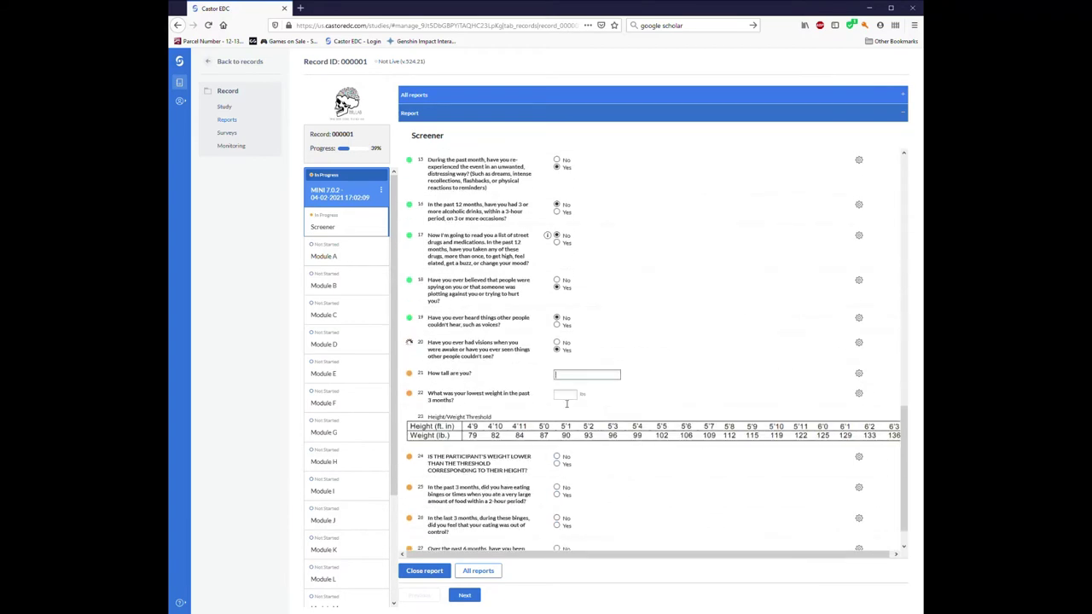
type("134")
key("Tab")
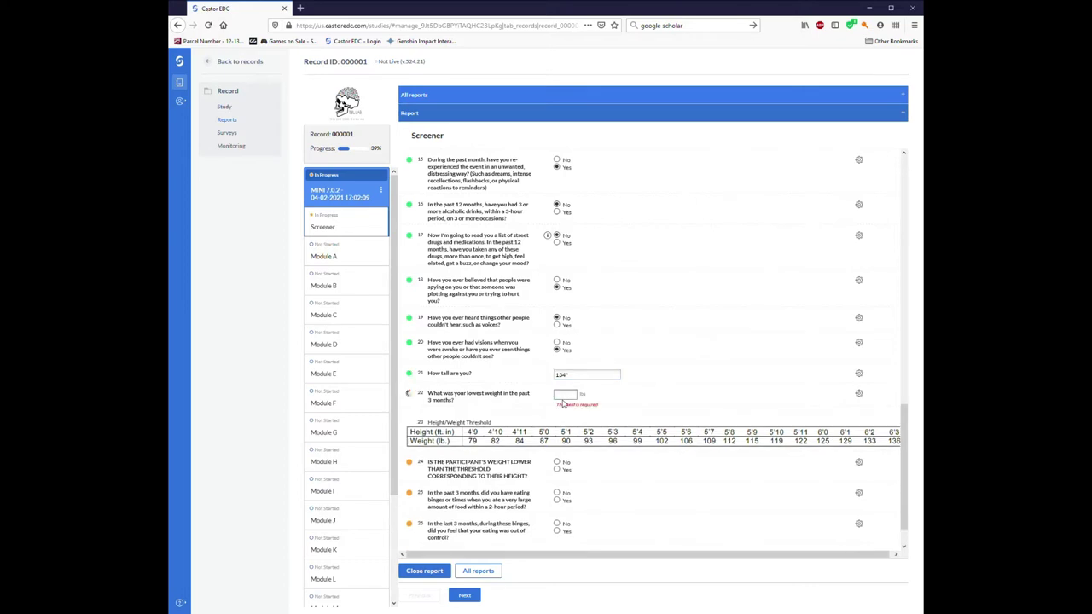
type("200")
Step: Answer No to Screener questions 24 and 26, and Yes to questions 25 and 27
scroll(565, 406, "down", 1)
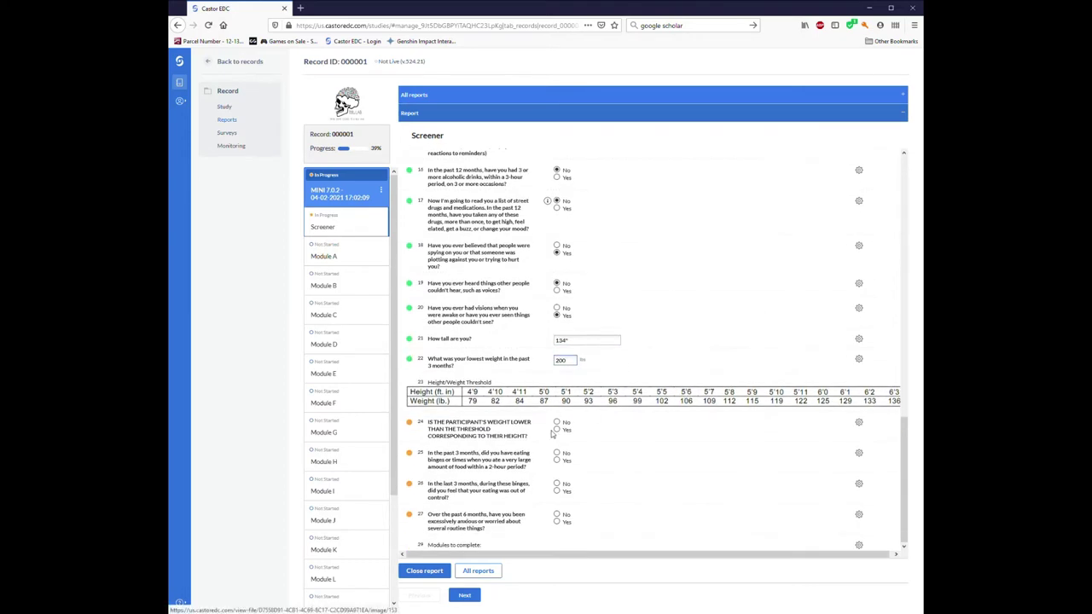
left_click(556, 423)
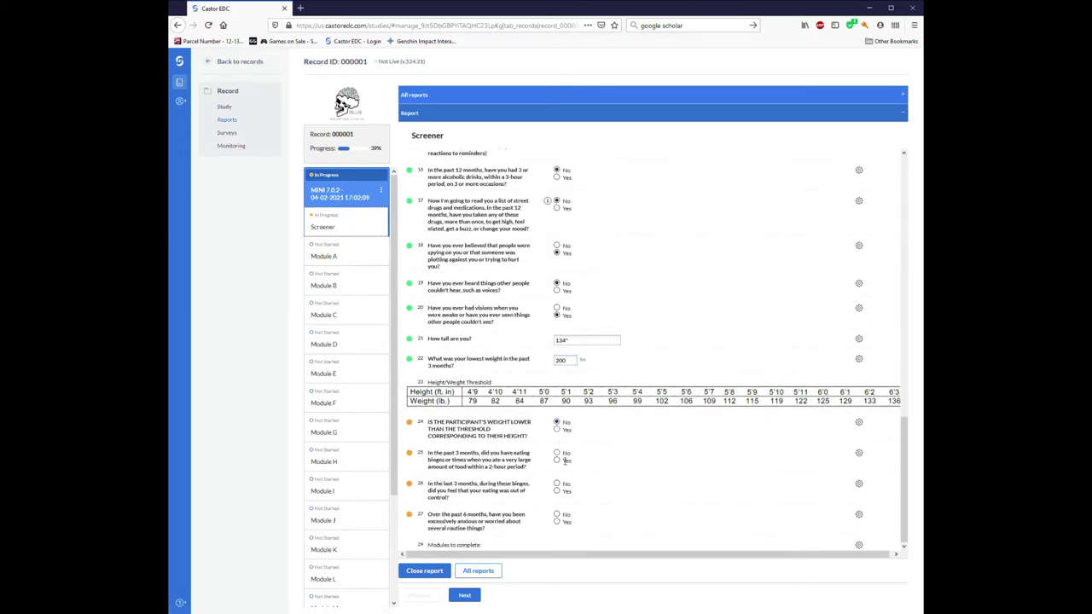
left_click(556, 484)
left_click(557, 522)
Step: Review the list of modules to complete at the end of the Screener
scroll(678, 453, "down", 2)
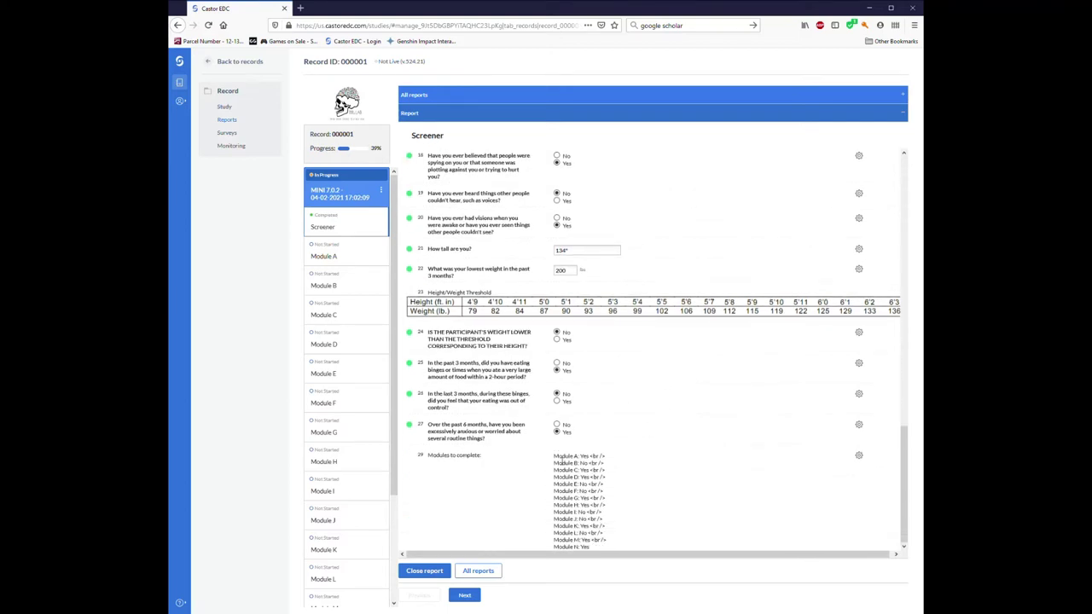
left_click_drag(554, 455, 611, 550)
left_click(693, 508)
left_click_drag(580, 470, 517, 483)
left_click(591, 476)
left_click_drag(589, 470, 606, 470)
left_click(502, 519)
left_click_drag(574, 457, 620, 523)
left_click(584, 466)
left_click(616, 512)
Step: Open Module A and answer No to question A1a and Yes to question A2a
left_click(328, 253)
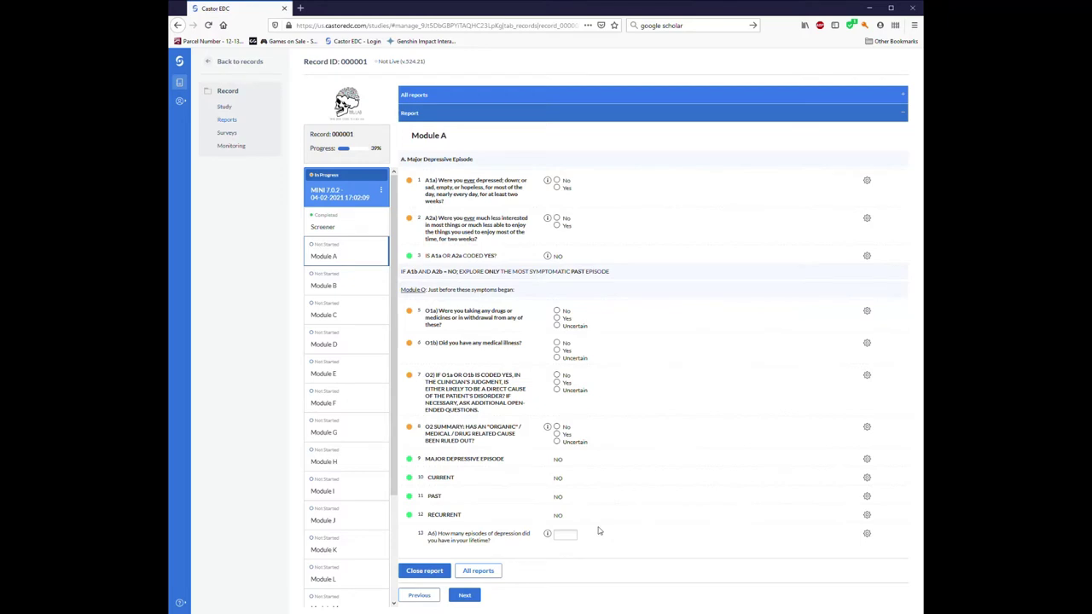
left_click_drag(433, 258, 501, 260)
left_click(502, 260)
left_click(557, 181)
left_click(557, 227)
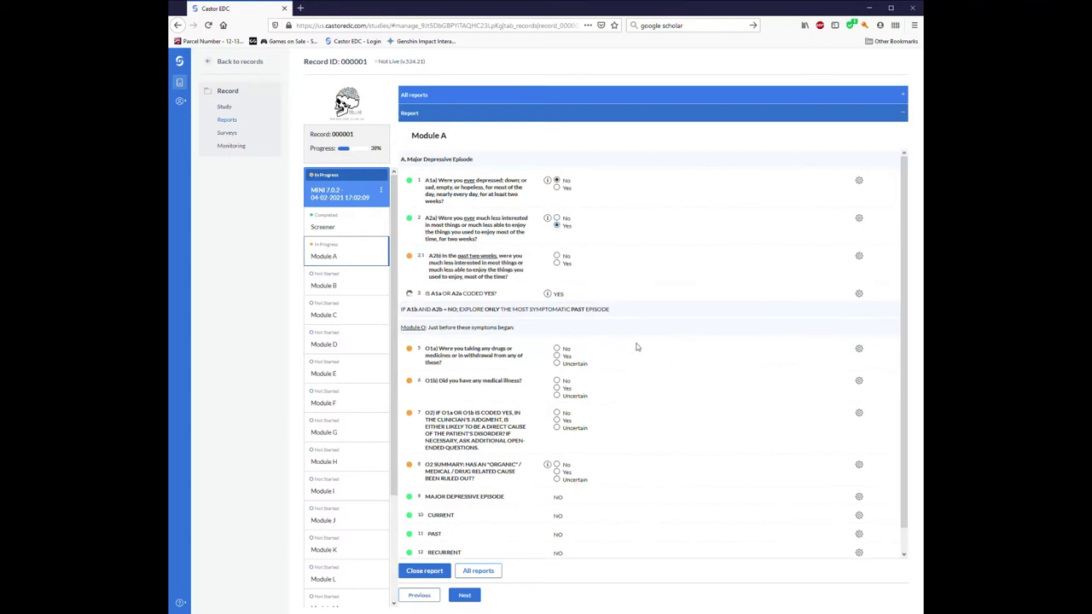
Step: Examine Module A's calculated A1a/A2a result, question A2b and the follow-up questions on the most symptomatic past episode
triple_click(463, 296)
left_click_drag(464, 296, 586, 300)
left_click(559, 296)
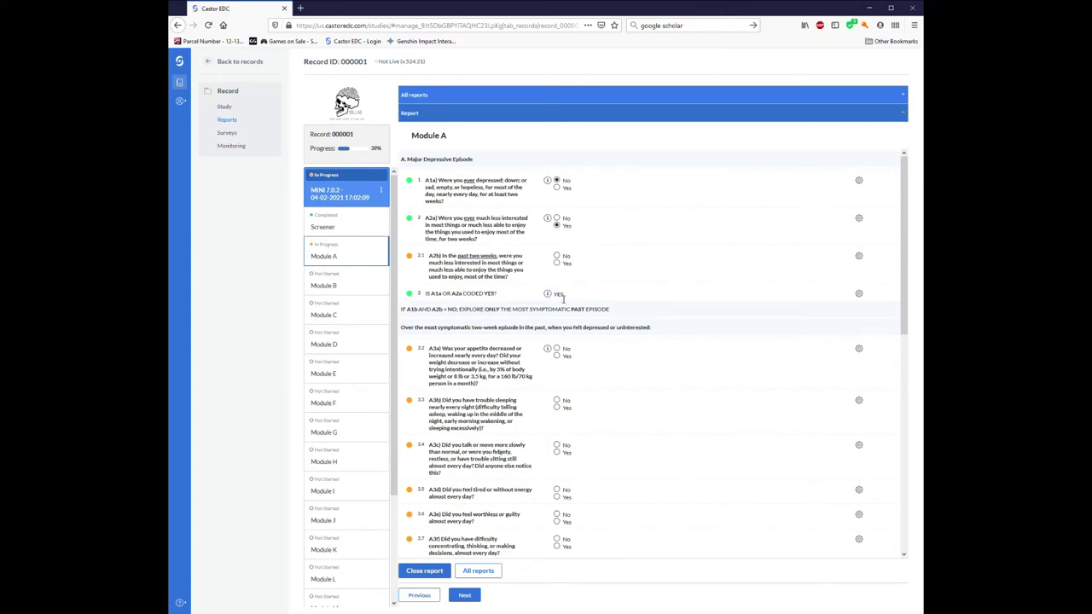
triple_click(467, 264)
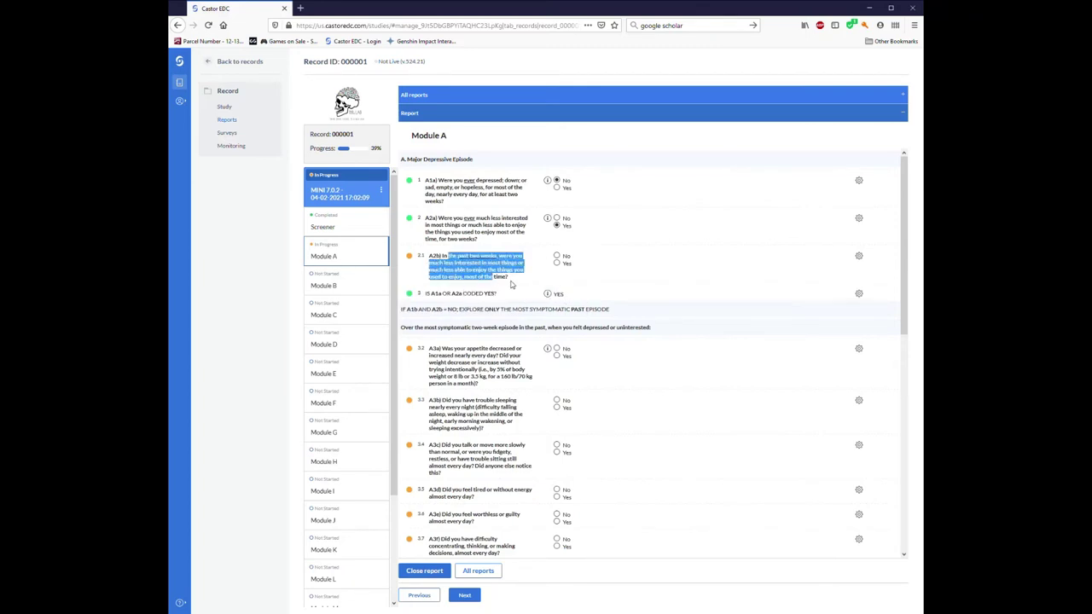
left_click(517, 284)
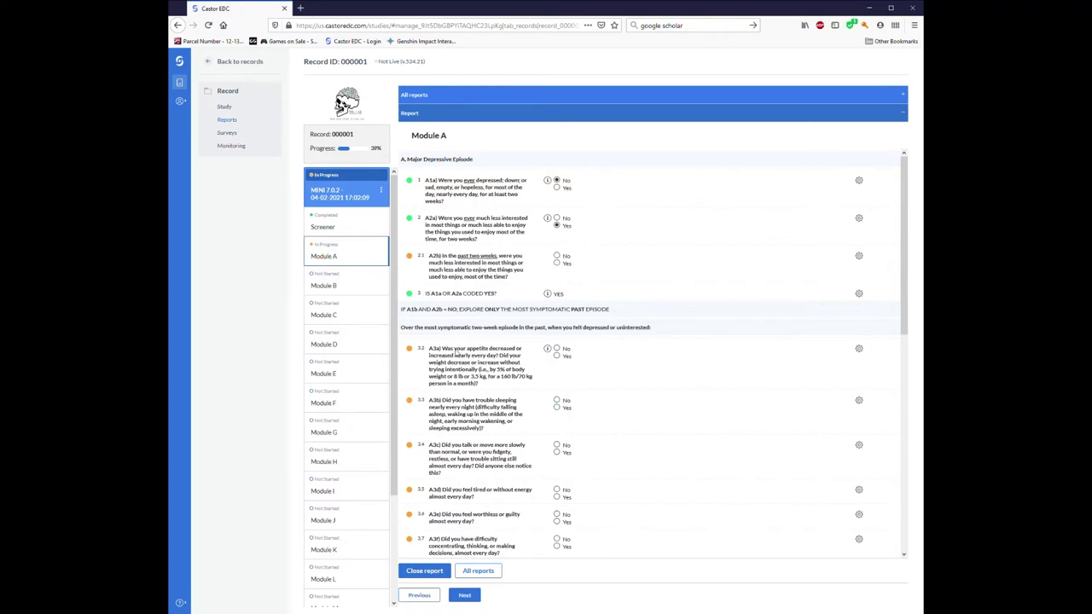
scroll(609, 333, "down", 4)
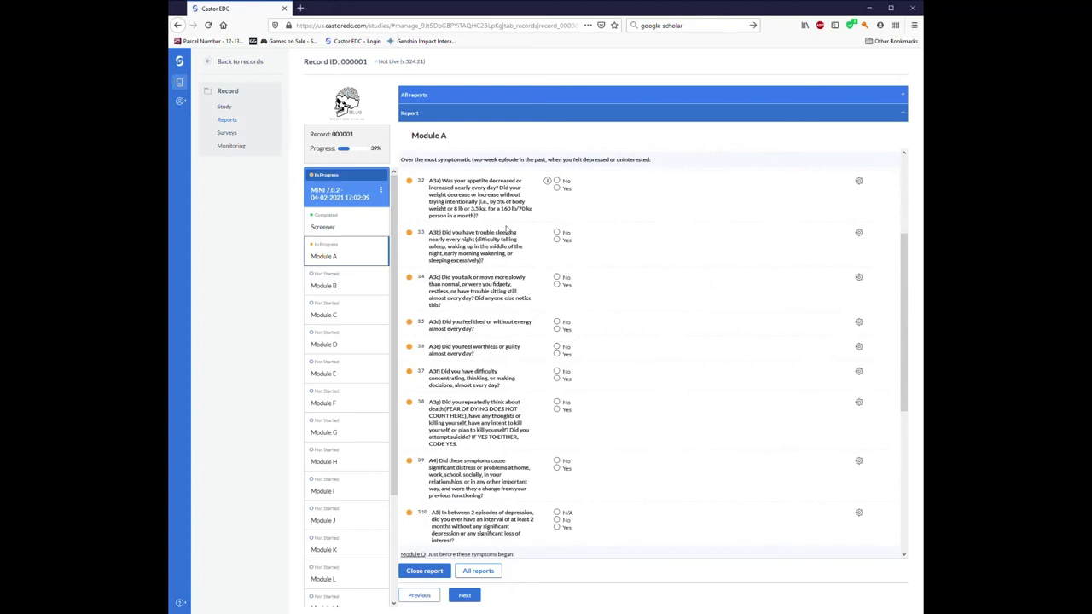
left_click_drag(404, 162, 661, 163)
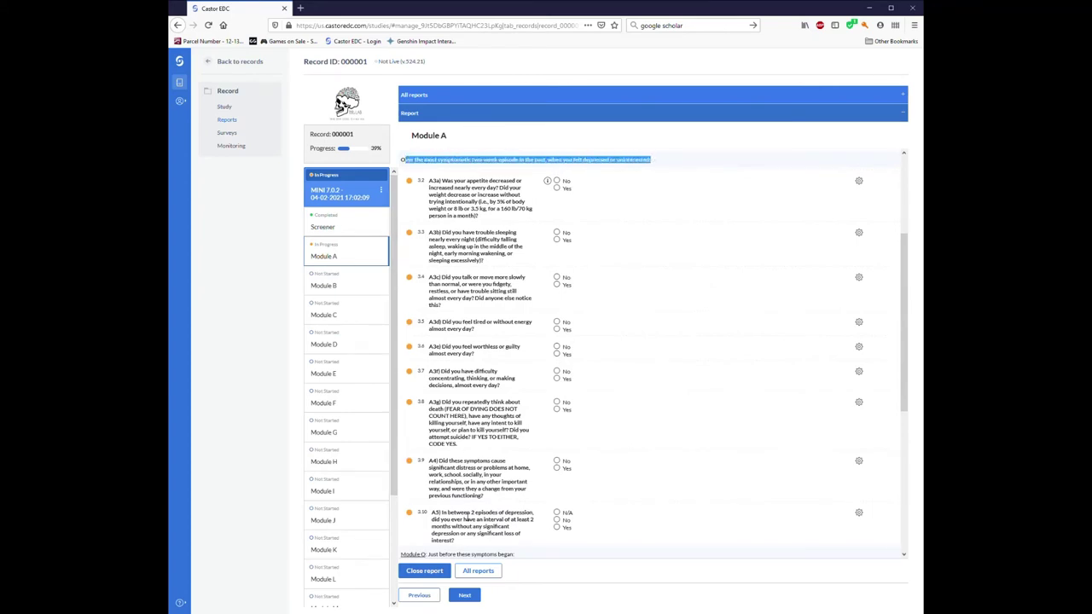
left_click(438, 162)
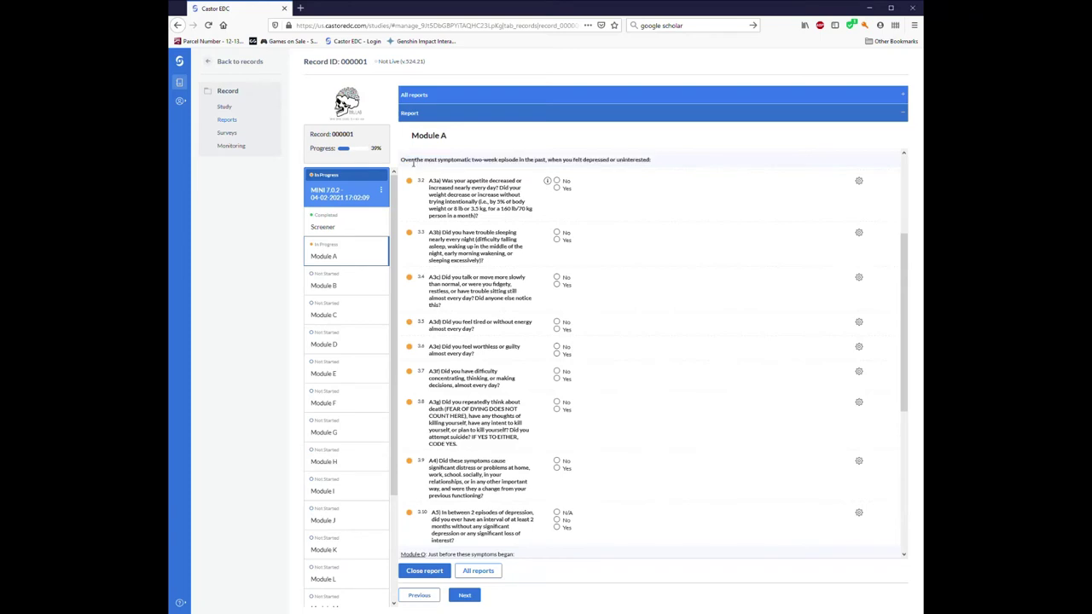
left_click_drag(407, 163, 654, 167)
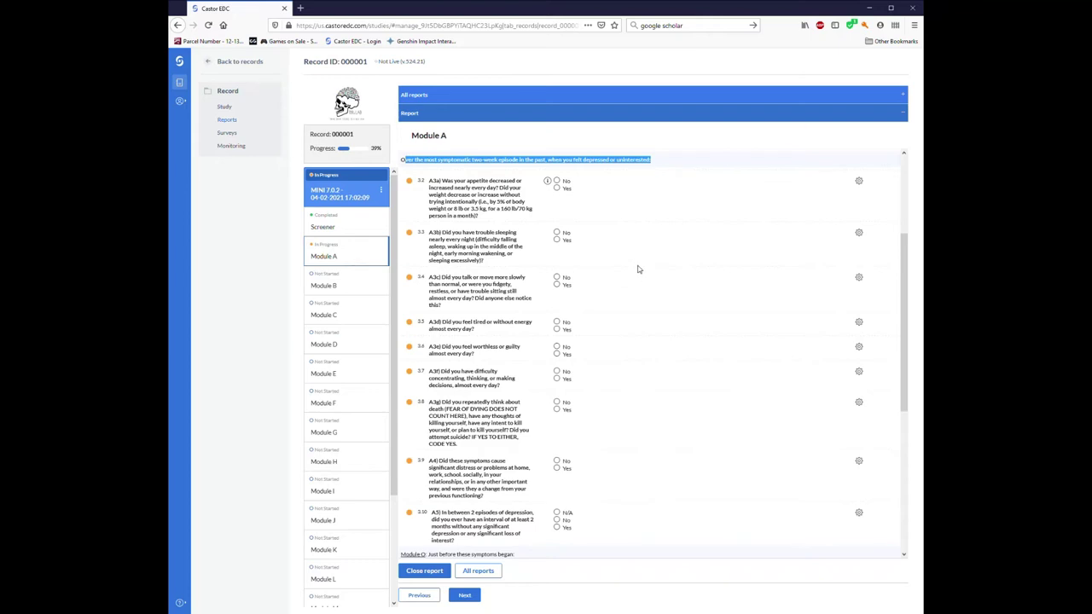
left_click(622, 220)
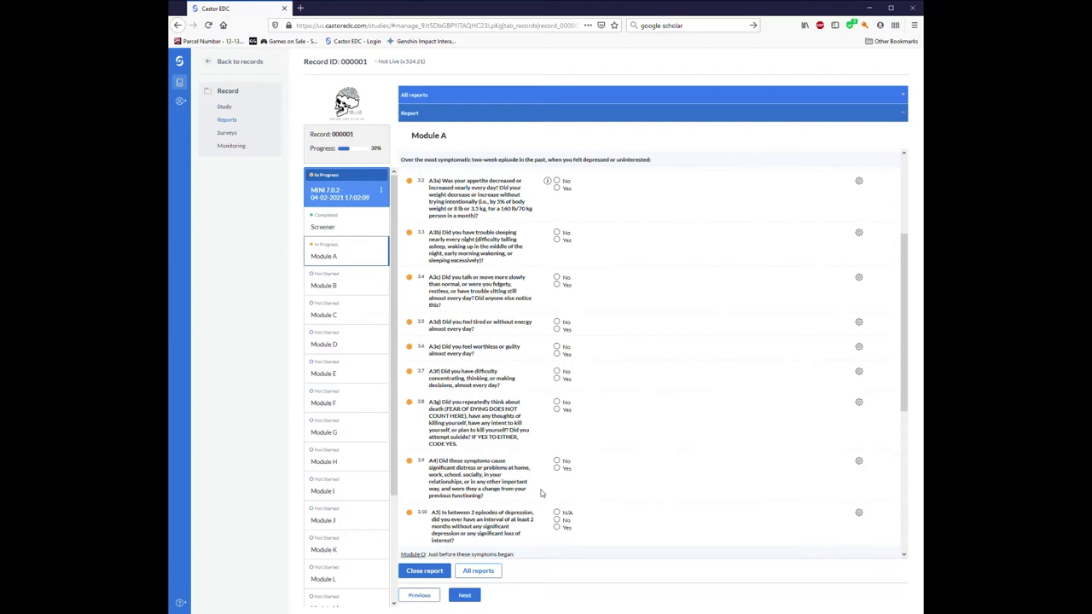
scroll(485, 215, "up", 2)
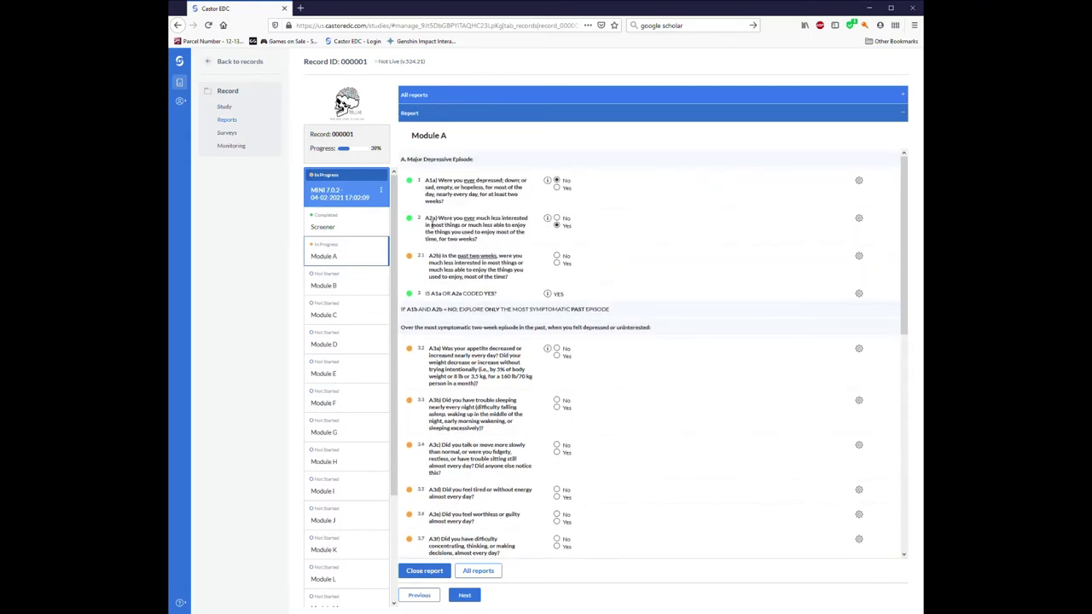
Step: Answer Yes to Module A question A2b about loss of interest in the past two weeks
left_click_drag(425, 217, 481, 241)
left_click(498, 243)
left_click(557, 263)
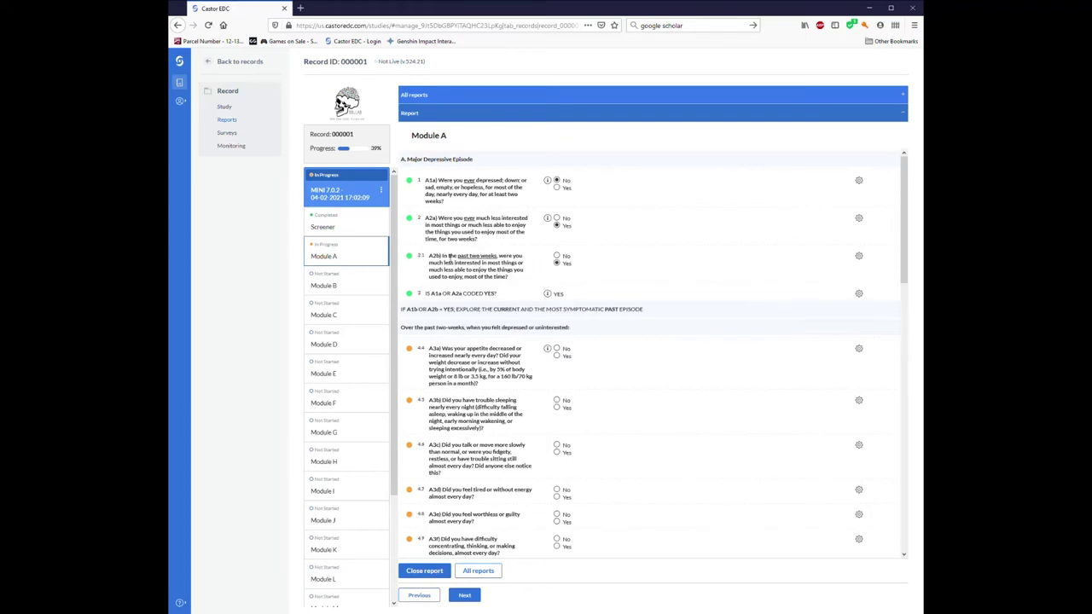
scroll(687, 239, "down", 3)
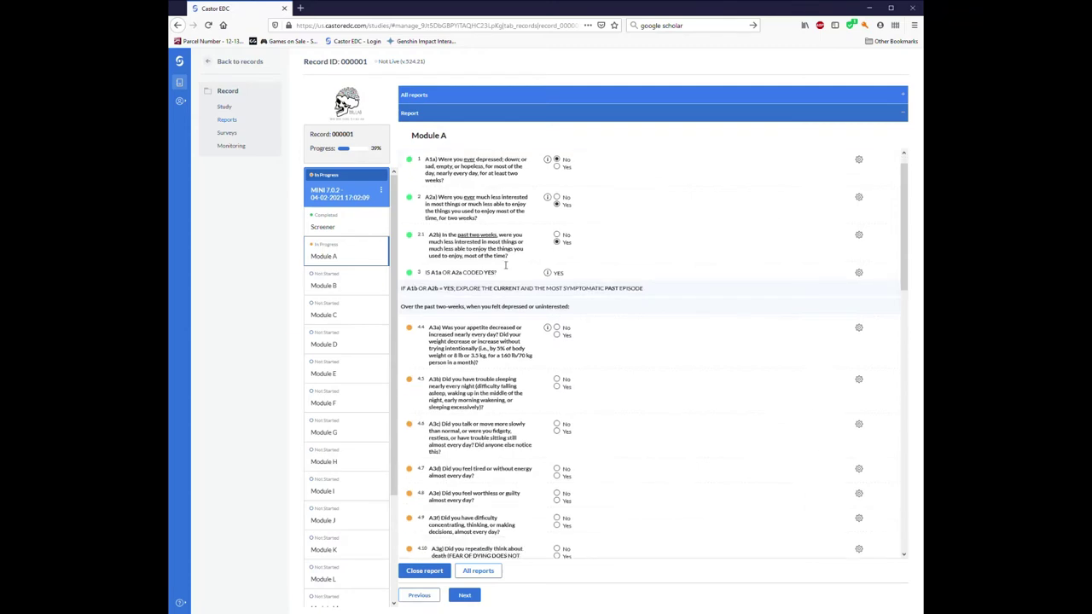
Step: Examine Module A's symptom questions for the past two weeks and for the most symptomatic past two-week episode
left_click_drag(398, 204, 623, 522)
left_click(638, 461)
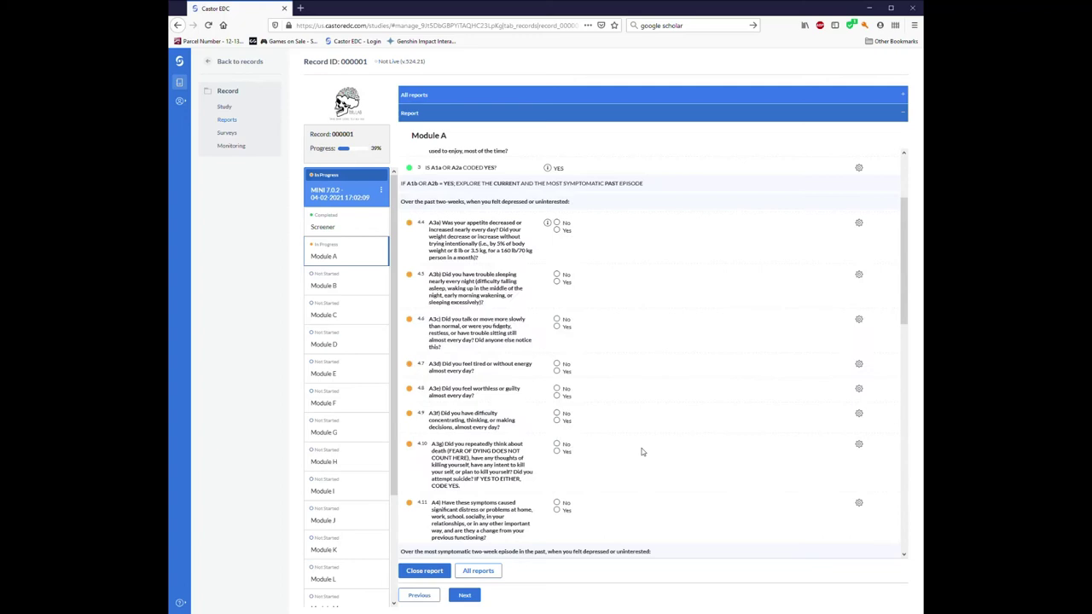
left_click_drag(407, 203, 576, 215)
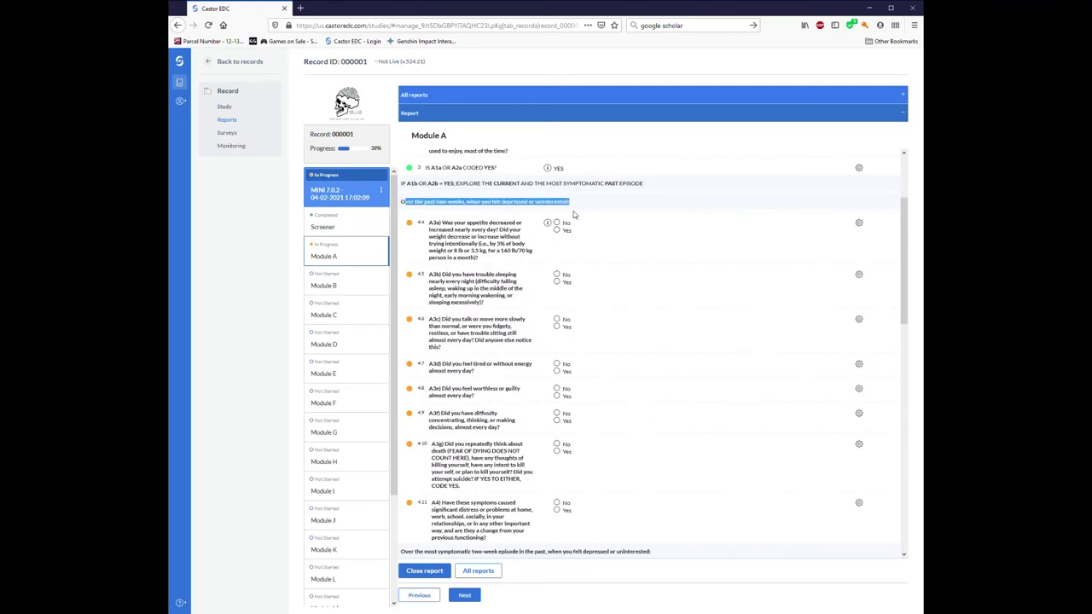
scroll(598, 308, "down", 7)
scroll(422, 247, "down", 2)
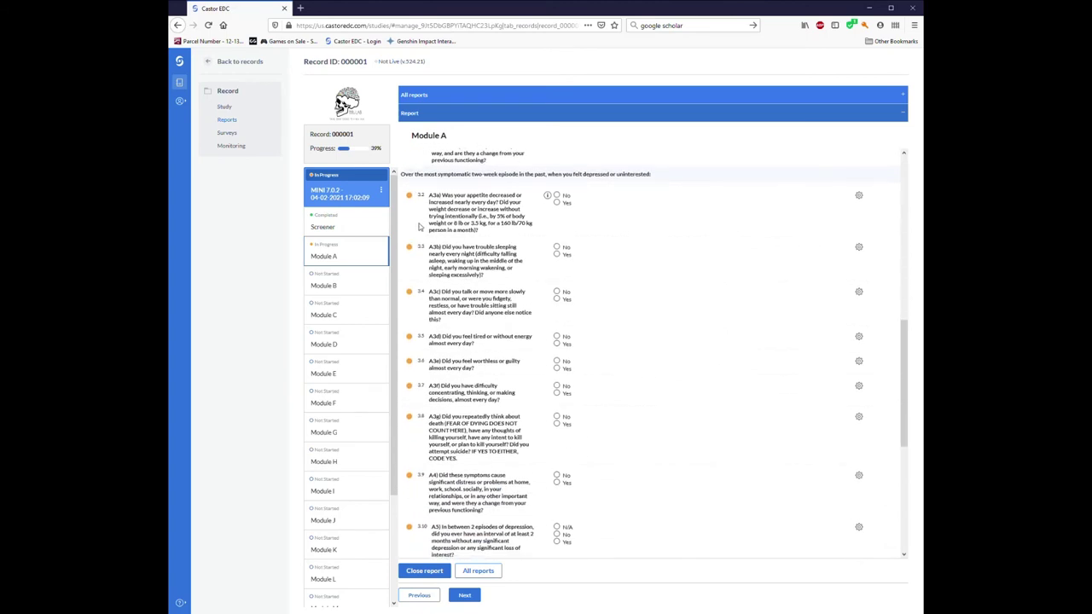
left_click_drag(414, 179, 673, 533)
left_click(663, 517)
scroll(663, 516, "up", 7)
scroll(631, 333, "up", 3)
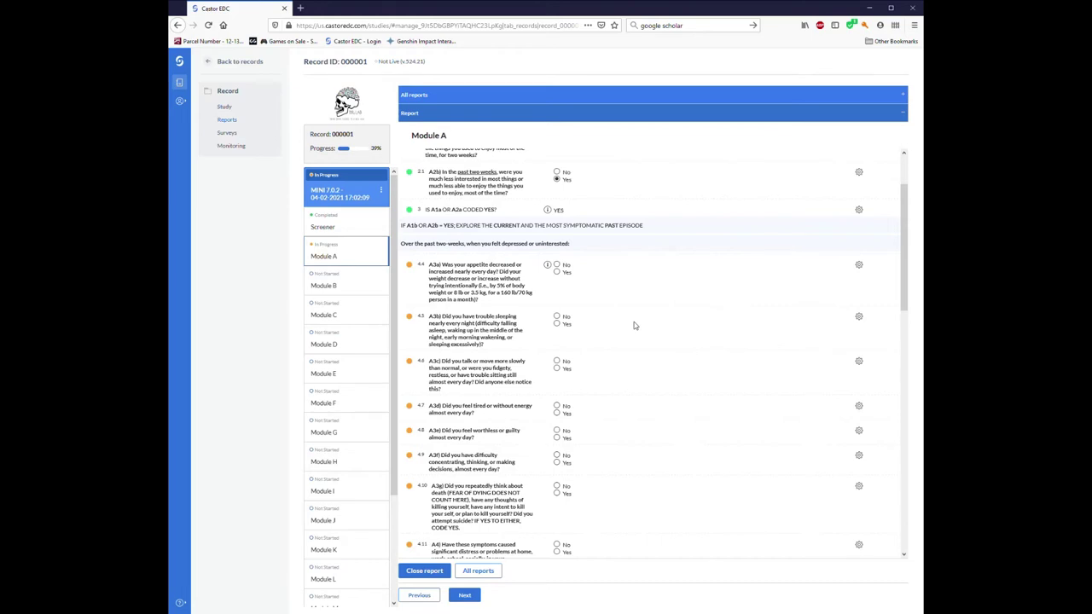
scroll(557, 227, "up", 3)
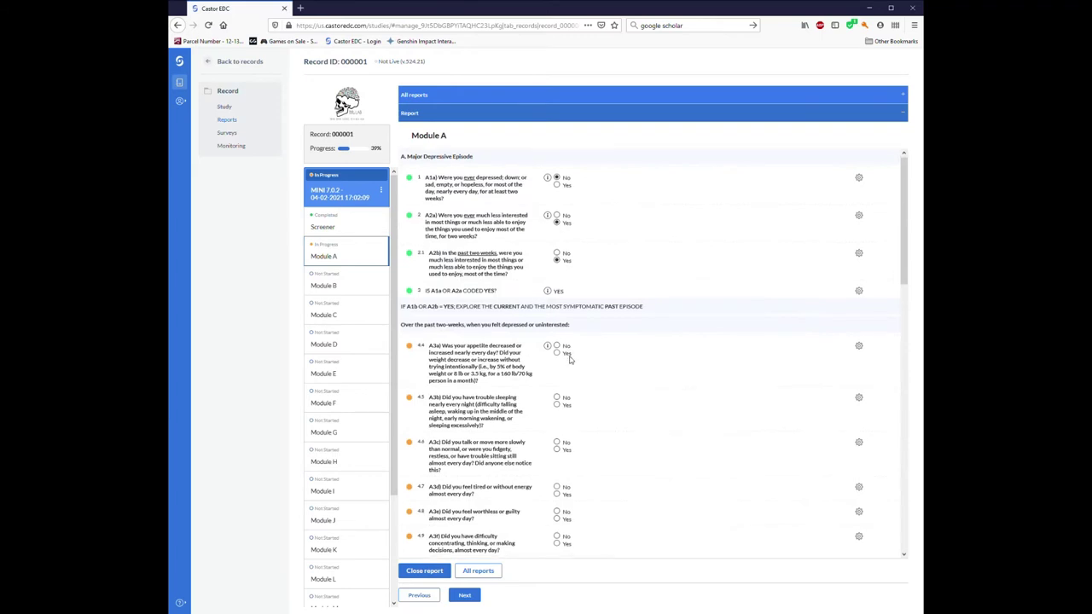
Step: For the past two weeks, answer Yes to A3a, A3c, A3d, A3g and A4, and No to A3b, A3e and A3f
scroll(407, 265, "down", 4)
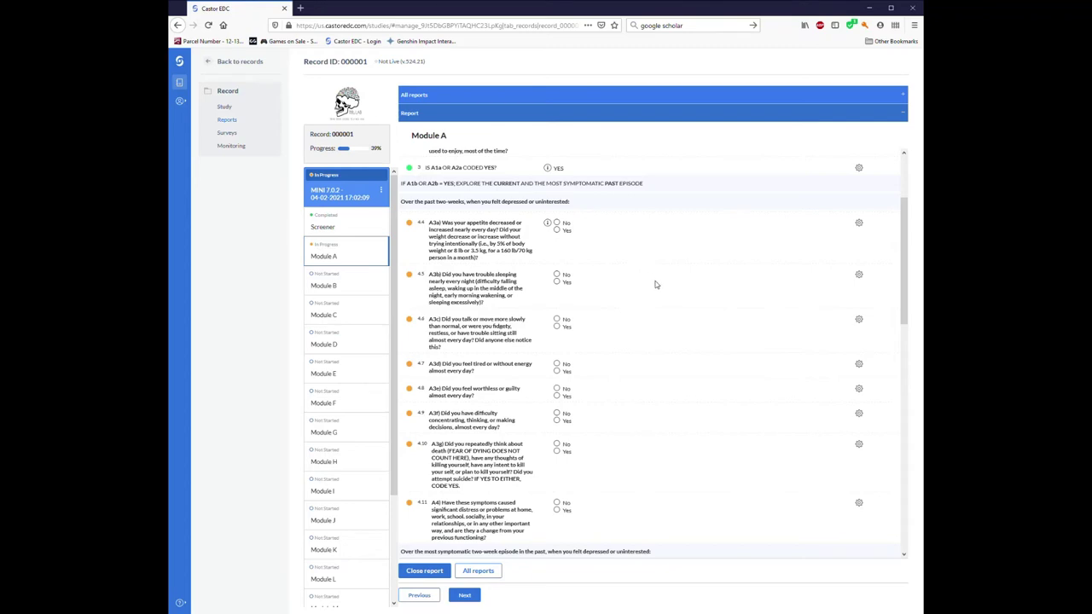
left_click(556, 229)
left_click(559, 274)
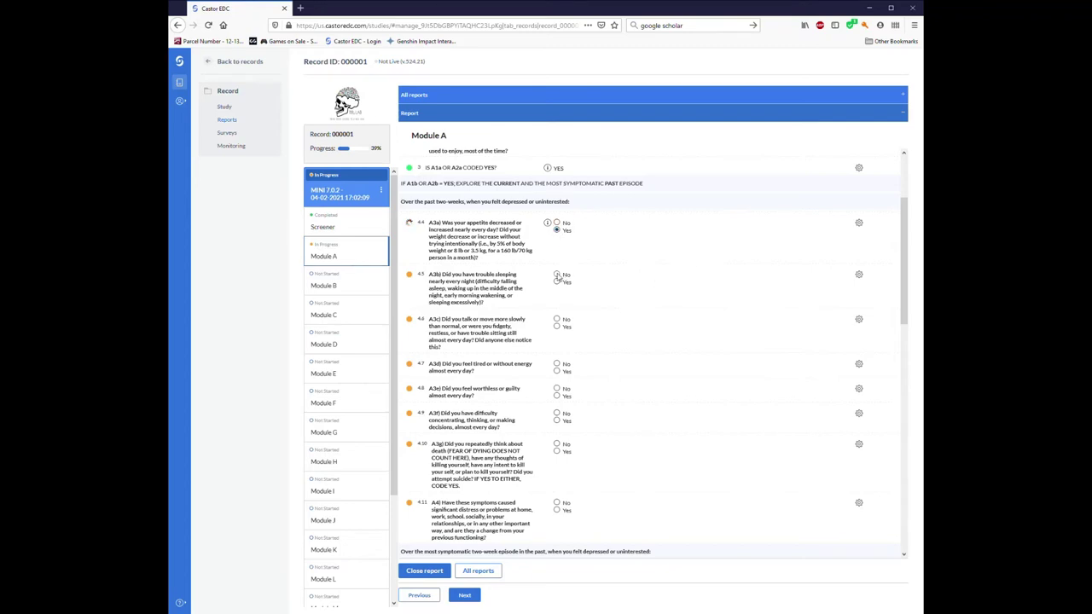
left_click(557, 327)
left_click(557, 372)
left_click(557, 389)
left_click(557, 414)
left_click(557, 452)
left_click(557, 510)
Step: For the most symptomatic past episode, answer No to A3a about appetite, A3b about sleep and A3c about movement
scroll(616, 435, "down", 3)
left_click(557, 363)
left_click(557, 415)
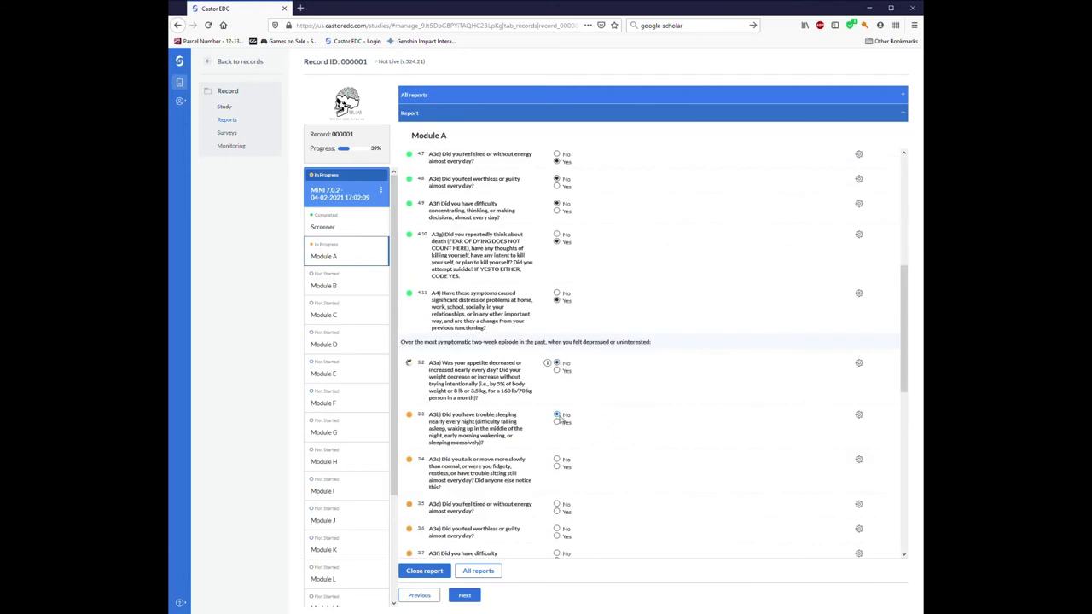
scroll(560, 418, "down", 2)
left_click(558, 360)
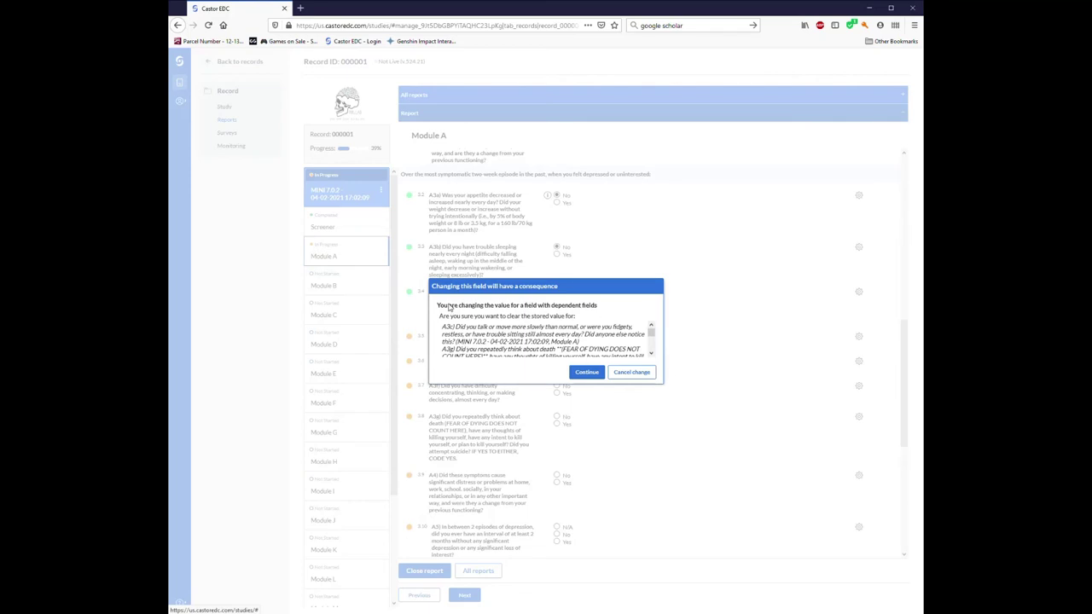
Step: Read the warning about clearing stored values of dependent fields and cancel that change
left_click_drag(448, 305, 598, 316)
left_click(599, 315)
left_click_drag(464, 316, 571, 316)
scroll(507, 333, "down", 3)
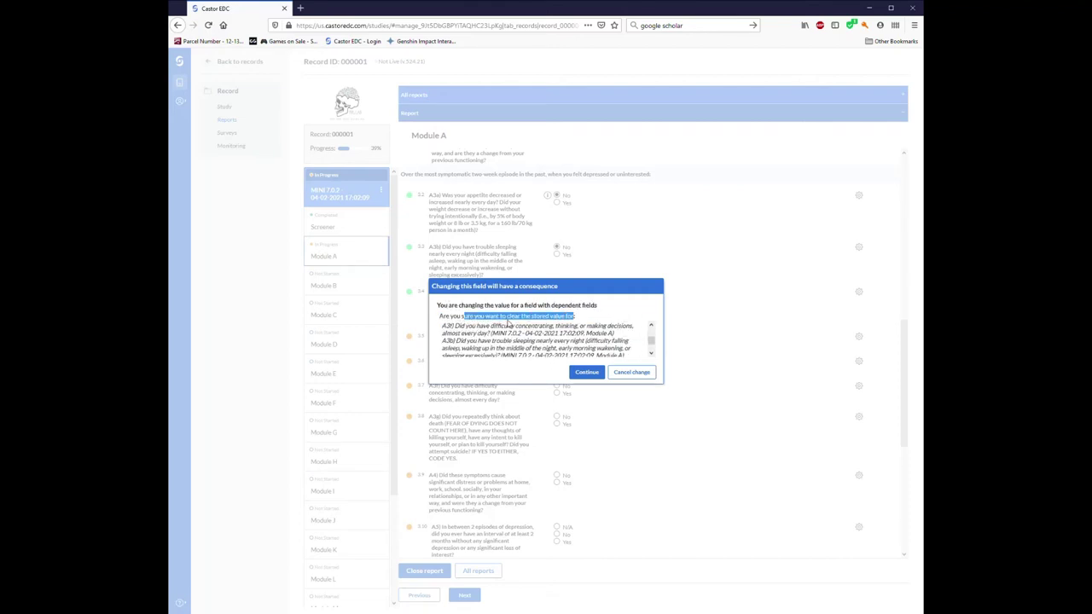
scroll(517, 344, "up", 2)
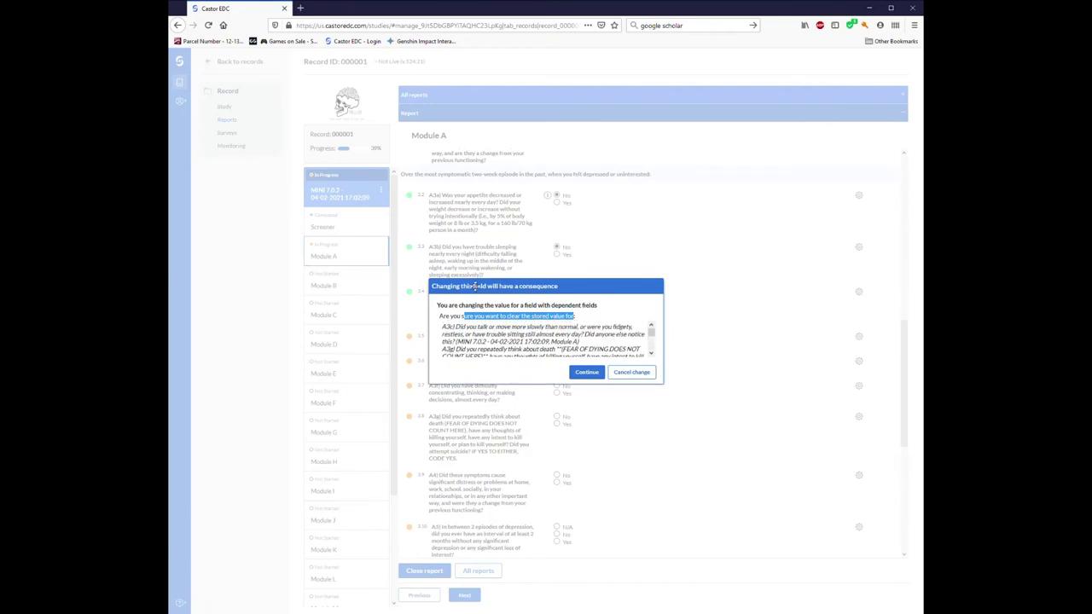
left_click_drag(475, 287, 524, 330)
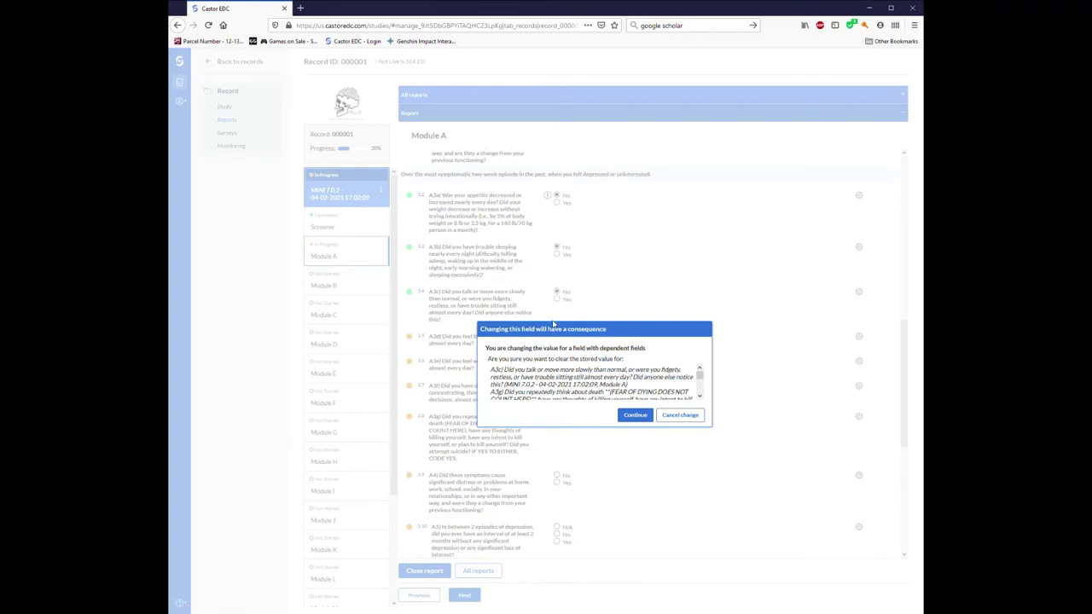
left_click(666, 416)
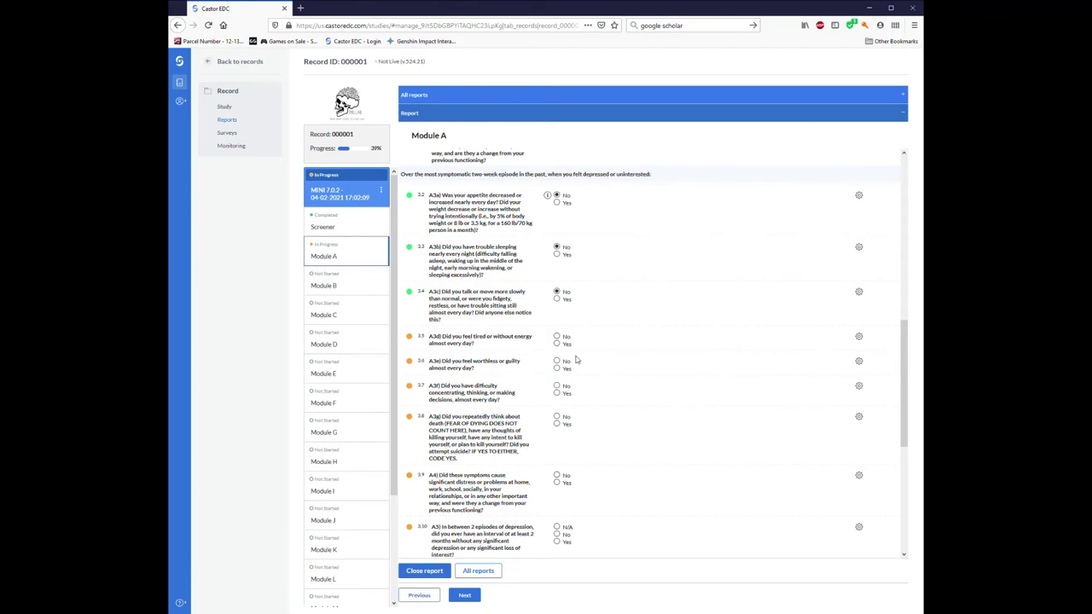
Step: For the most symptomatic past episode, answer No to A3d, A3e and A4, and Yes to A3f and A3g
left_click(557, 337)
left_click(557, 361)
left_click(557, 393)
left_click(557, 424)
left_click(556, 475)
Step: Answer N/A to A5 about the interval between depression episodes and cancel the clearing of dependent field values
scroll(543, 500, "down", 2)
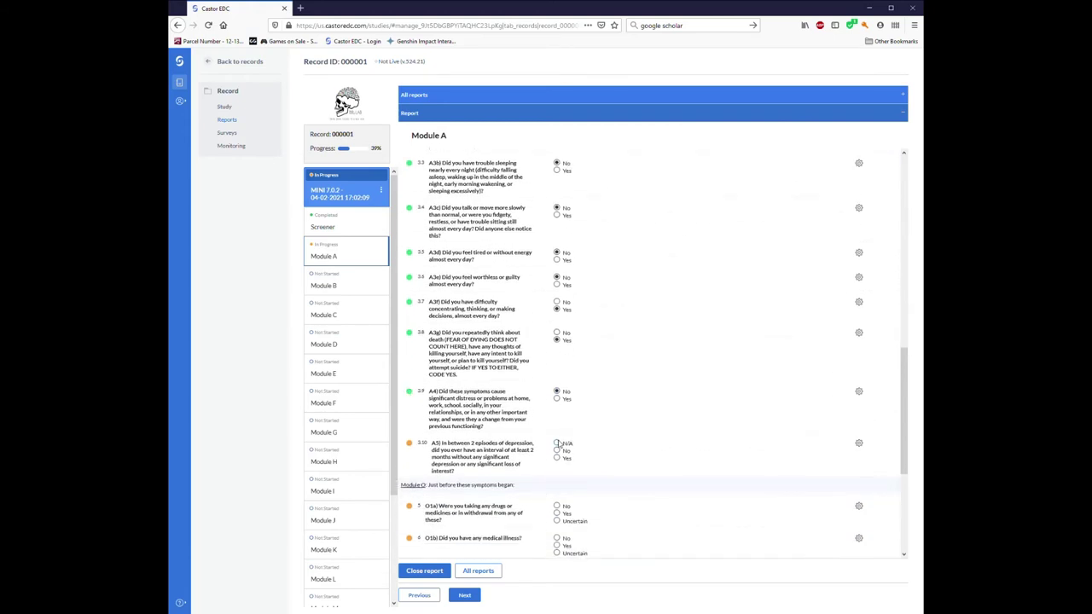
left_click(557, 443)
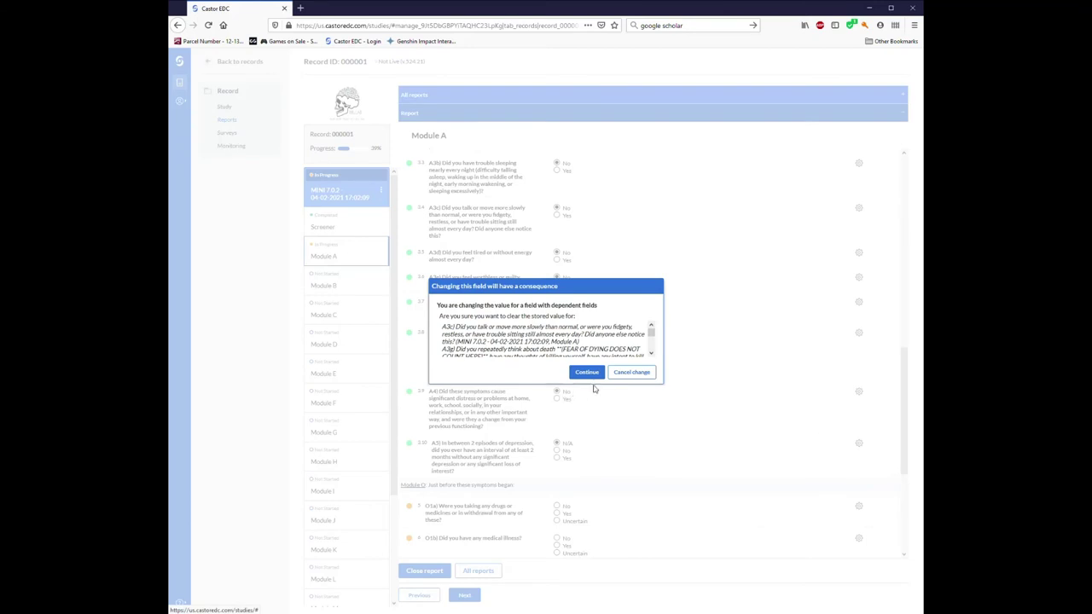
left_click(619, 378)
Step: Examine the Module O questions on drugs and medical illness, comparing them with the symptom answers given earlier in Module A
scroll(597, 460, "down", 6)
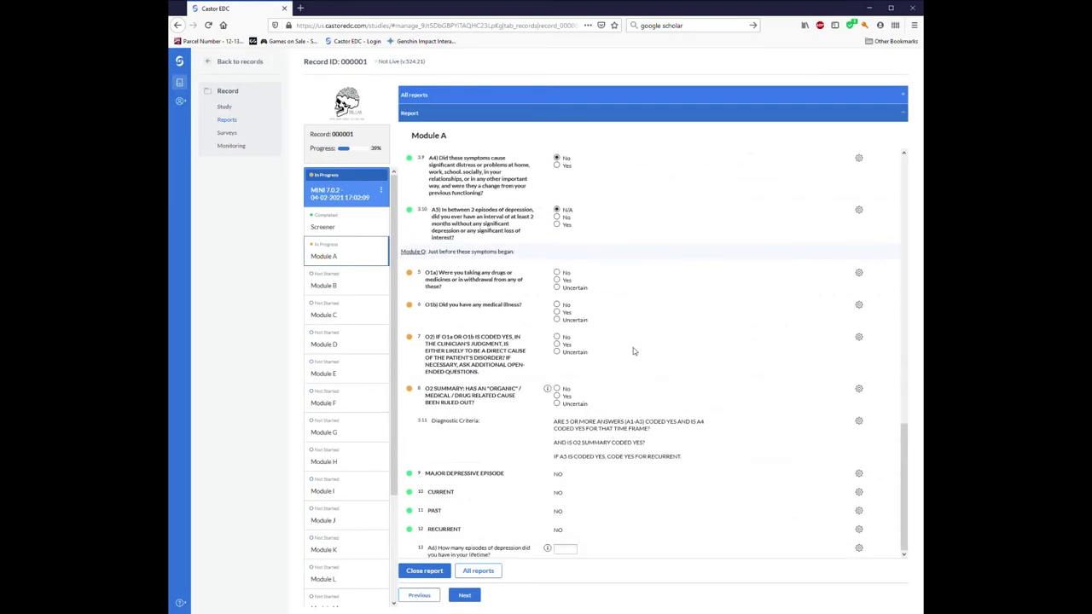
scroll(630, 324, "up", 2)
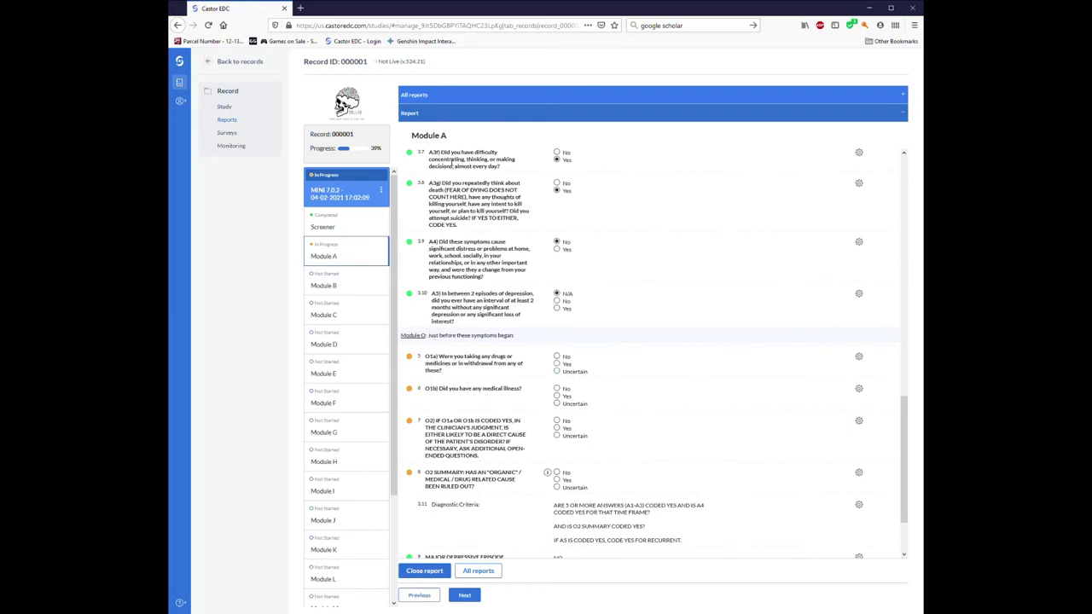
left_click_drag(409, 338, 535, 339)
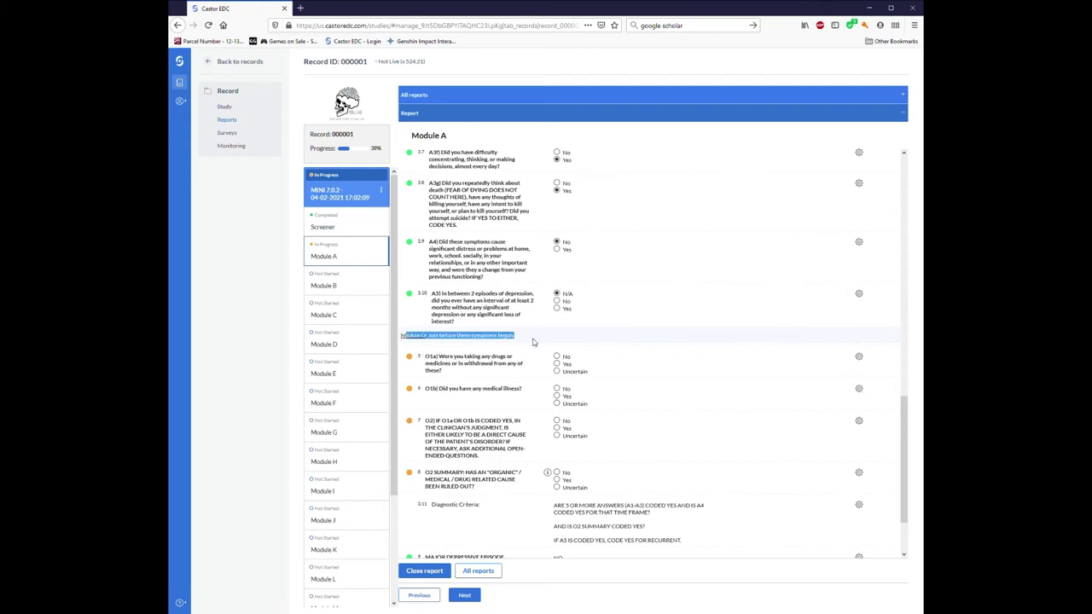
left_click(549, 342)
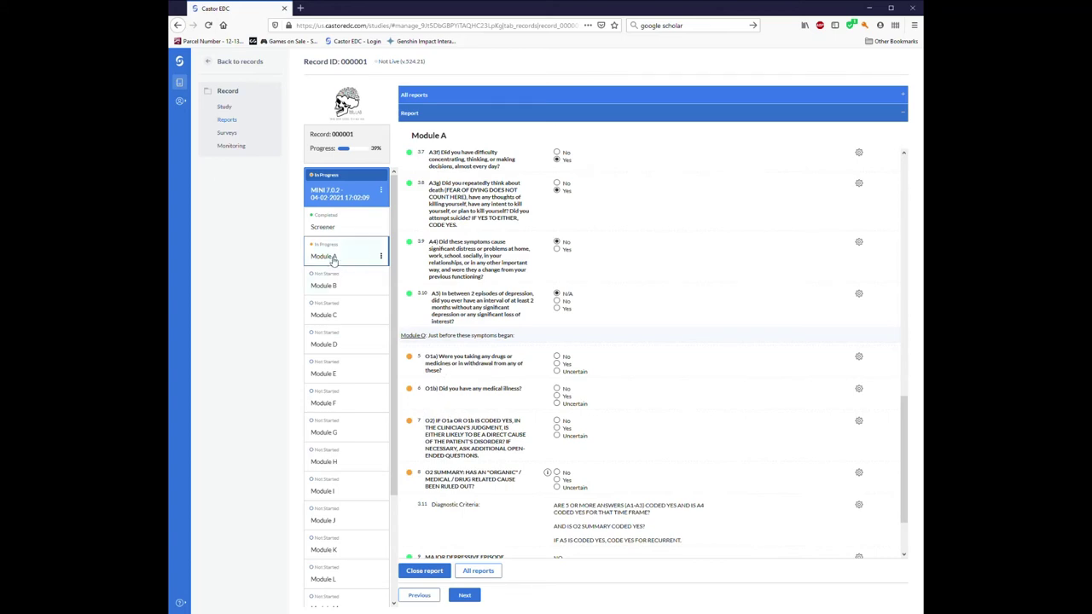
scroll(595, 393, "up", 10)
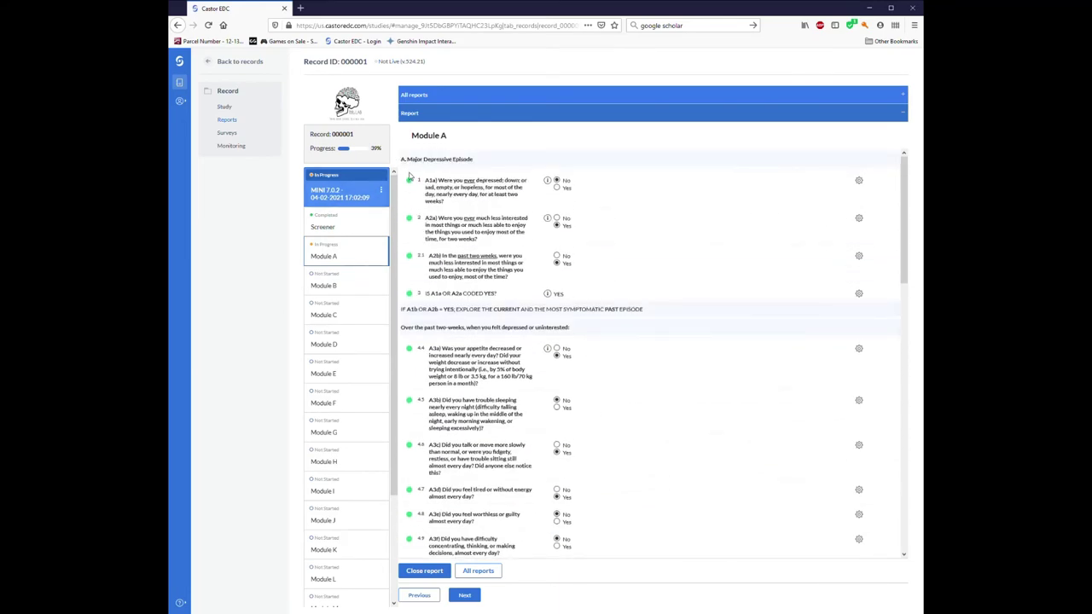
scroll(544, 403, "down", 10)
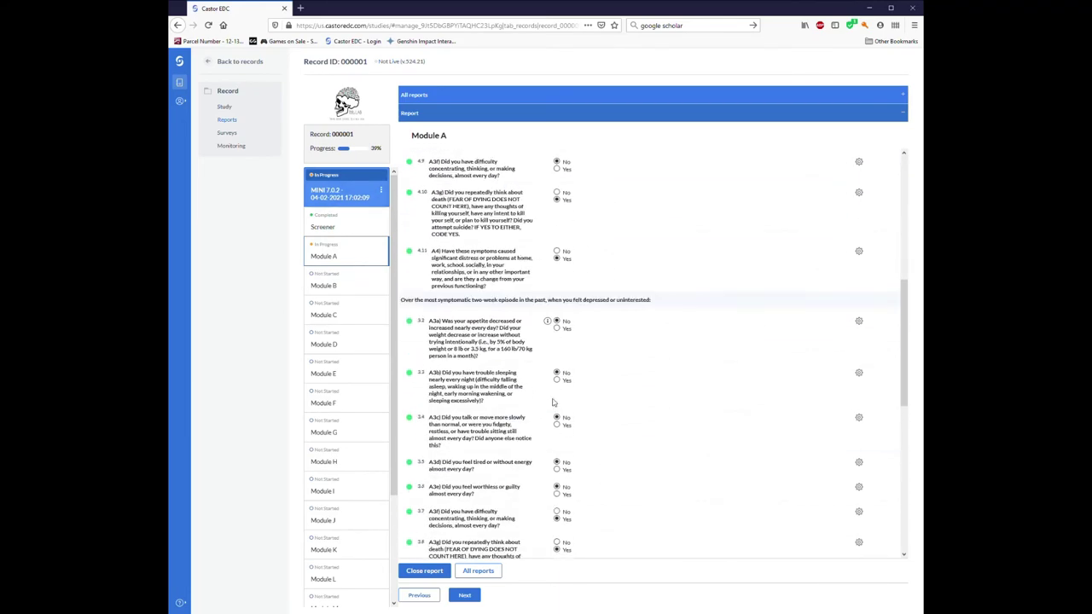
left_click_drag(426, 339, 459, 359)
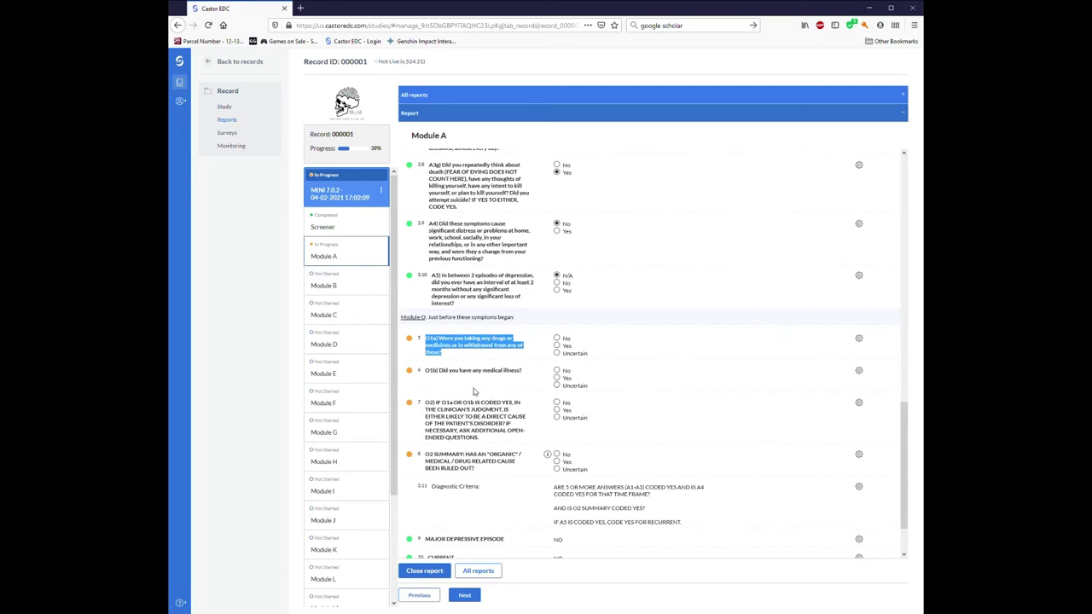
left_click(493, 356)
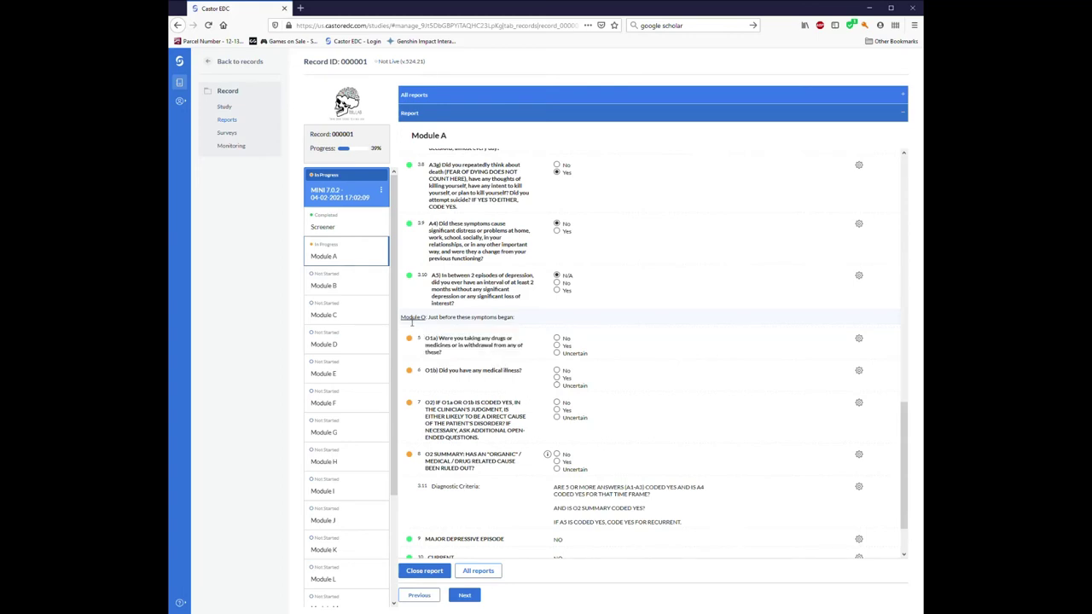
left_click_drag(403, 318, 434, 331)
left_click(430, 324)
left_click_drag(420, 323, 433, 324)
Step: Answer No to O1a, O1b and O2, and Yes to the O2 Summary about an organic, medical or drug-related cause being ruled out
left_click(557, 339)
left_click(558, 370)
left_click_drag(445, 403, 483, 438)
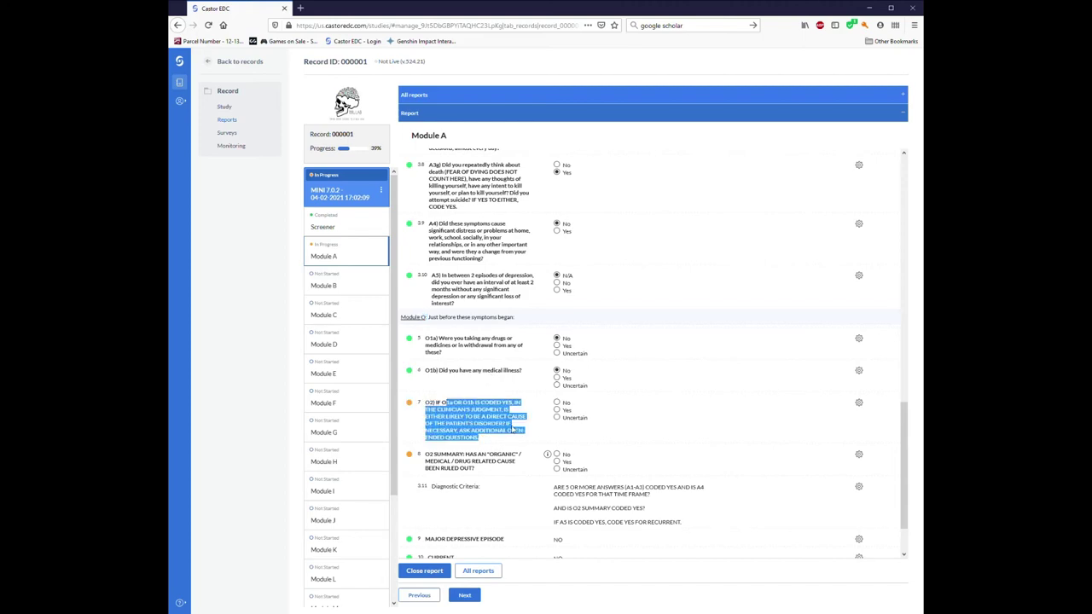
left_click(436, 418)
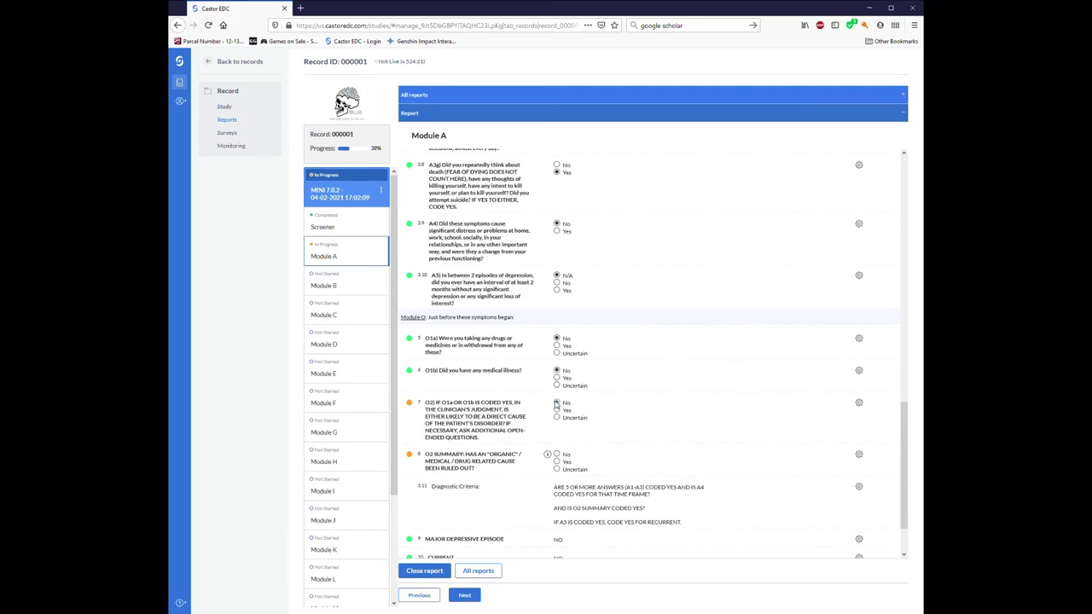
left_click(556, 403)
scroll(467, 425, "down", 2)
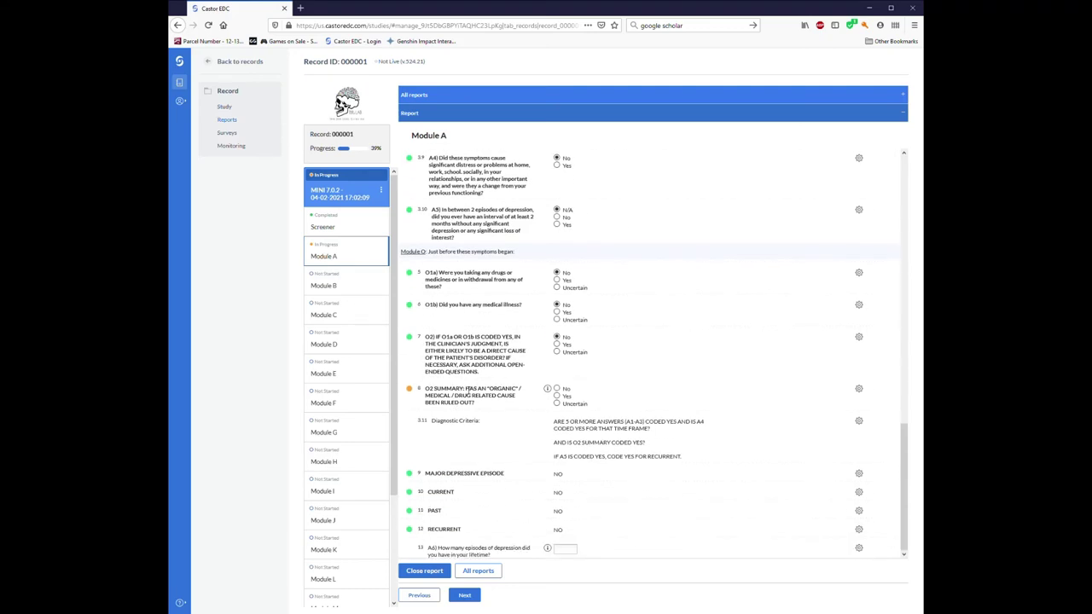
left_click_drag(464, 390, 488, 410)
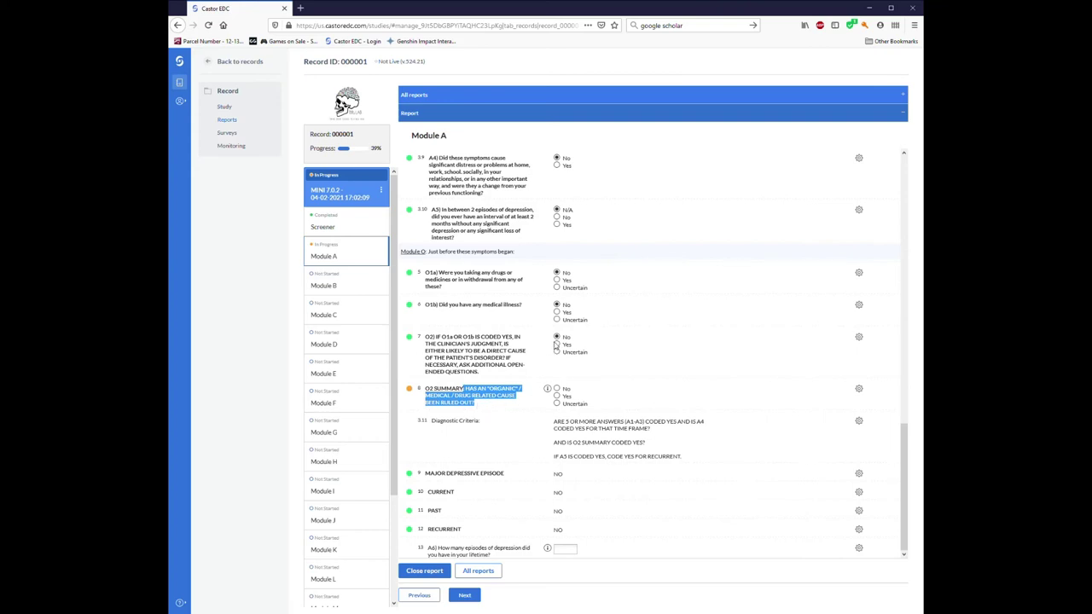
left_click(559, 396)
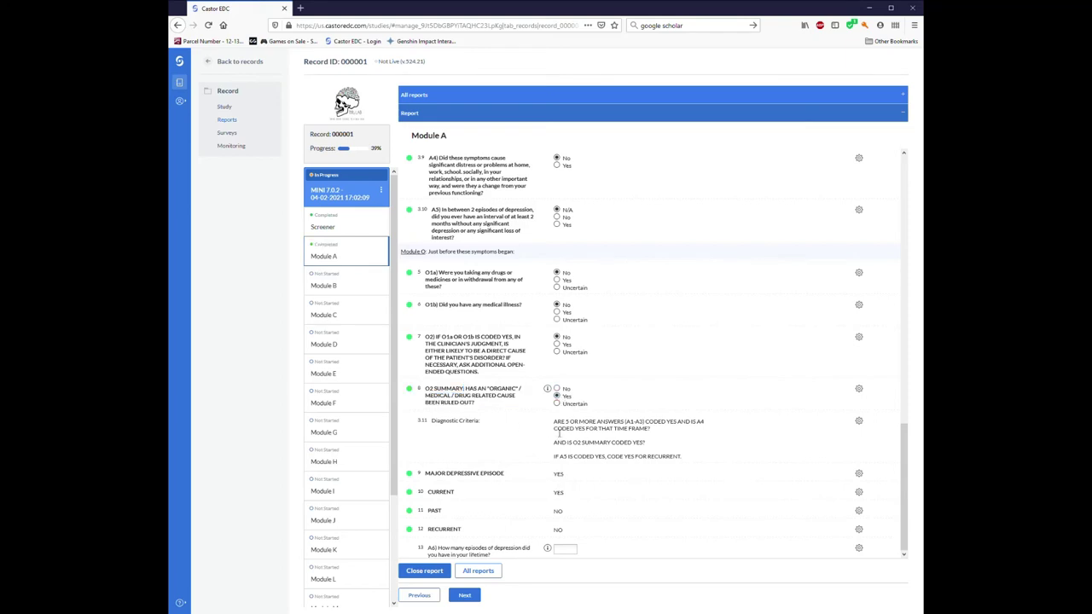
Step: Read Module A's diagnostic criteria, focusing on the rule about five or more A1-A3 answers and A4 coded Yes
left_click_drag(441, 421, 690, 460)
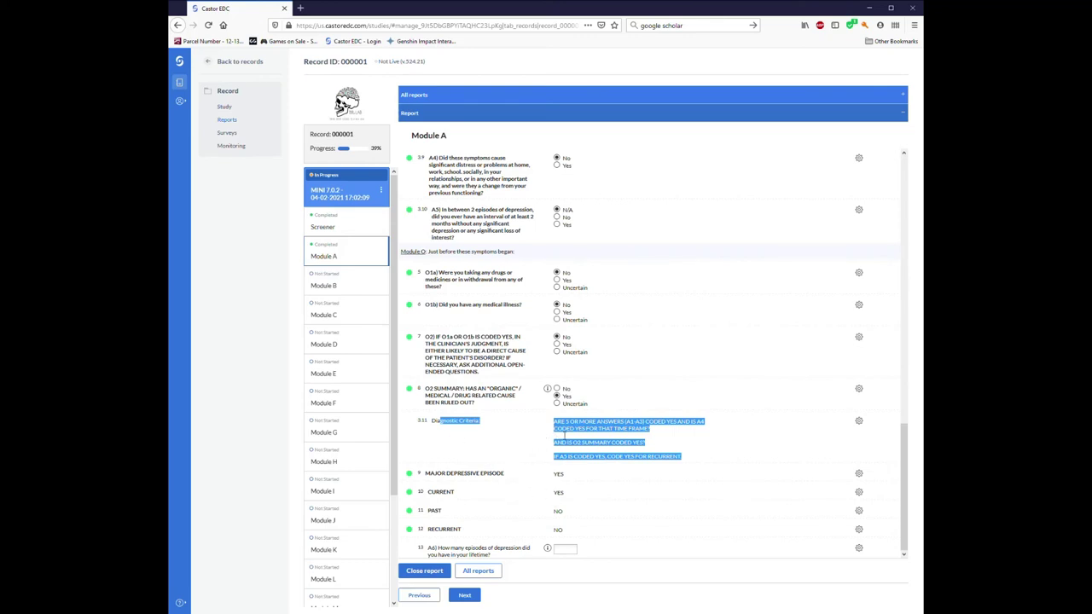
left_click(539, 431)
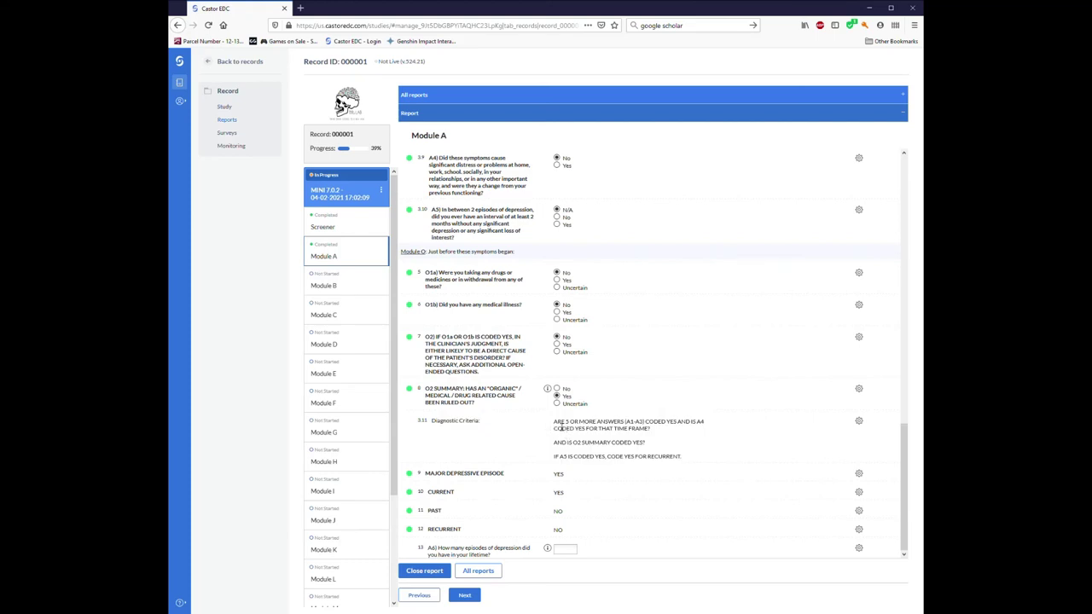
scroll(669, 440, "up", 3)
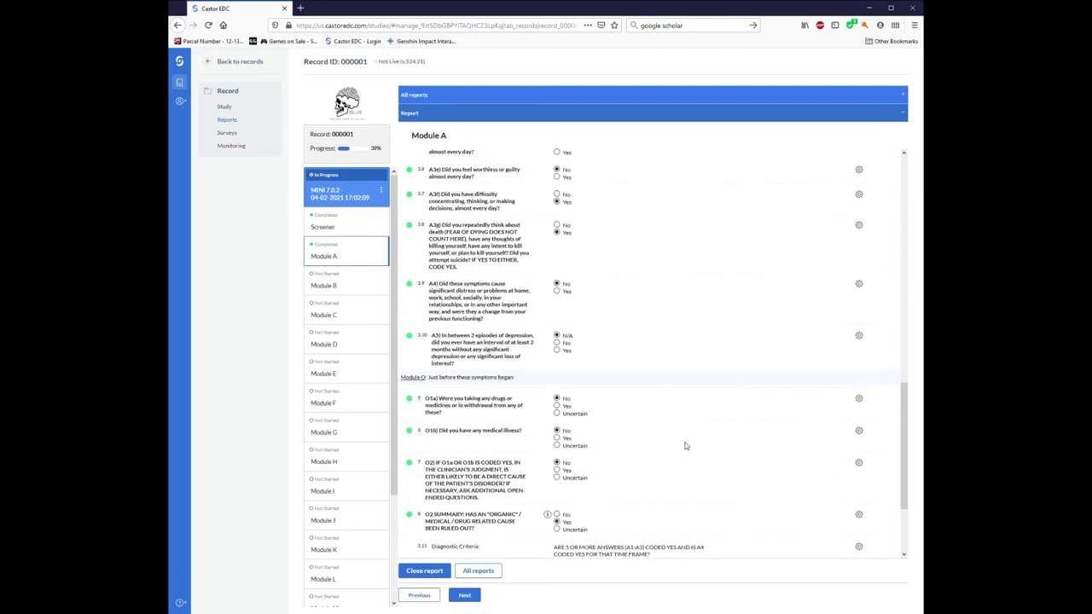
scroll(682, 444, "down", 3)
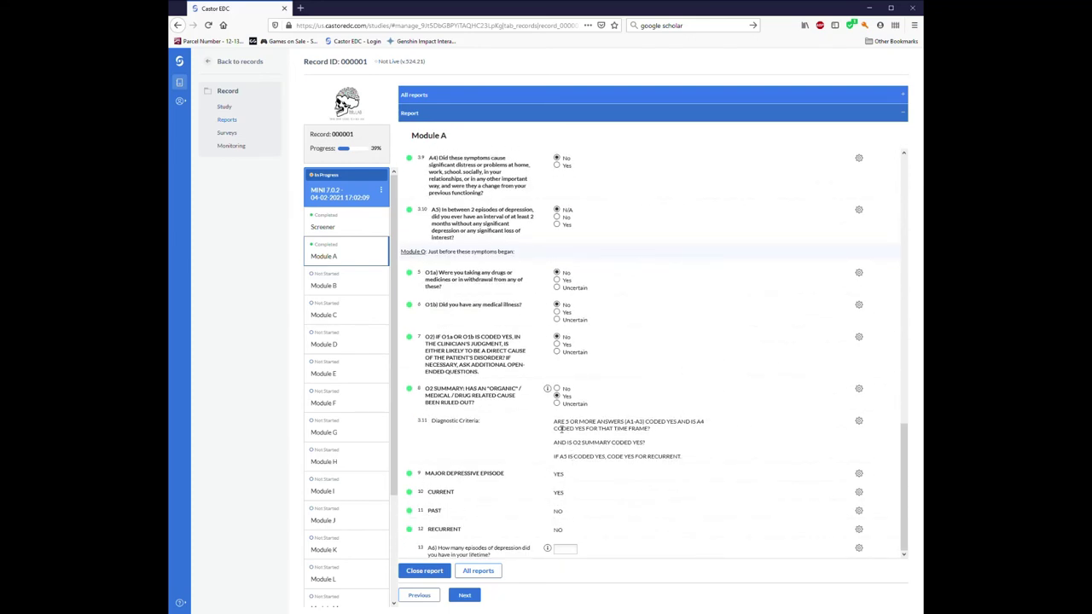
left_click_drag(555, 423, 603, 421)
left_click(632, 424)
Step: Review the A1 and A2 answers and the past-two-weeks A3 and A4 answers against the diagnostic criteria
scroll(617, 451, "up", 5)
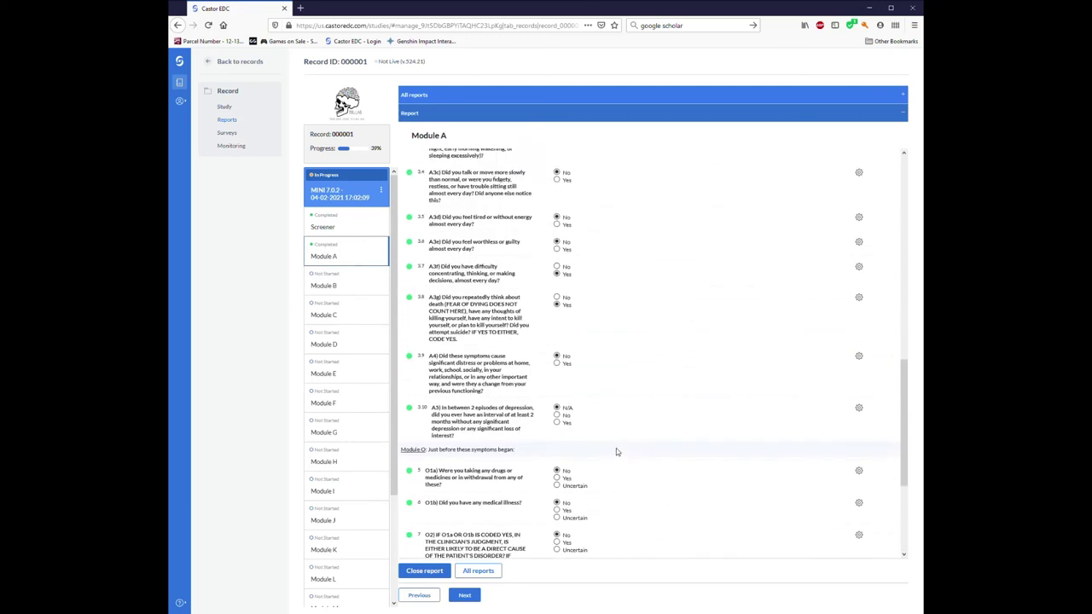
scroll(617, 451, "up", 4)
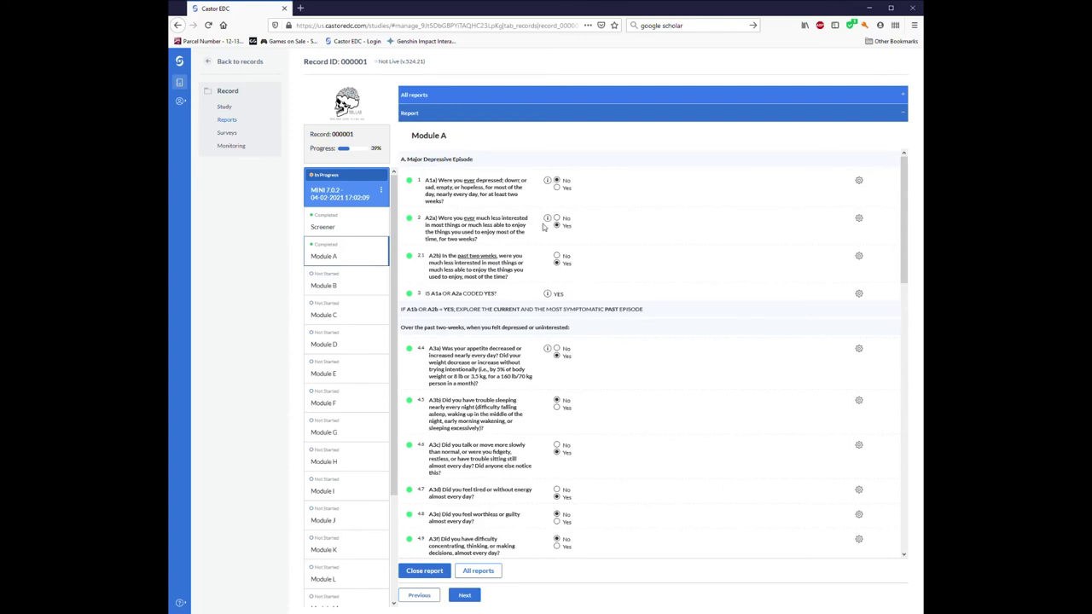
left_click_drag(439, 218, 487, 275)
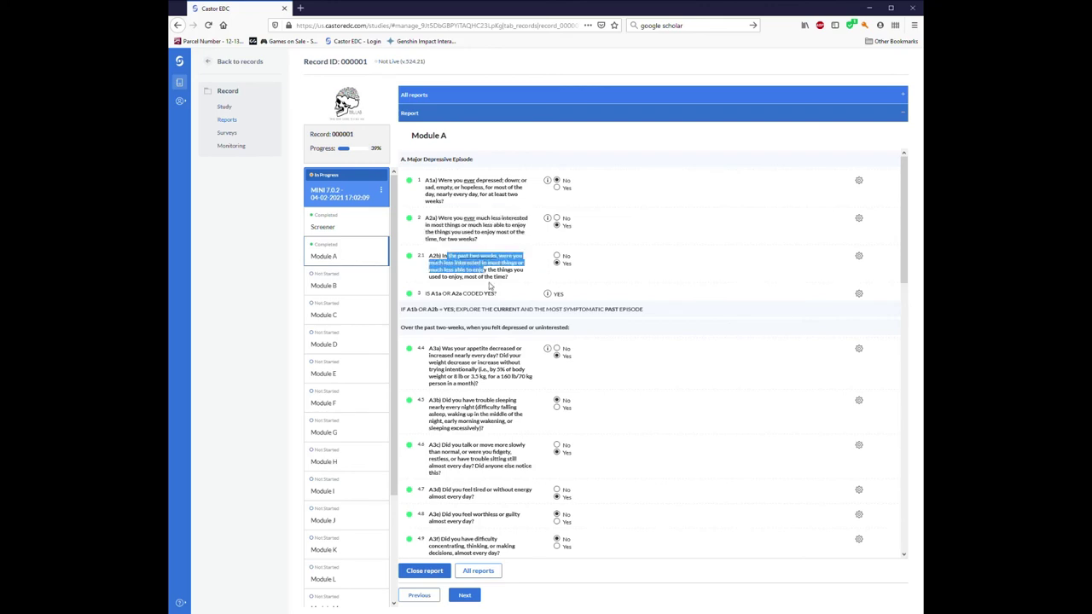
scroll(513, 274, "down", 1)
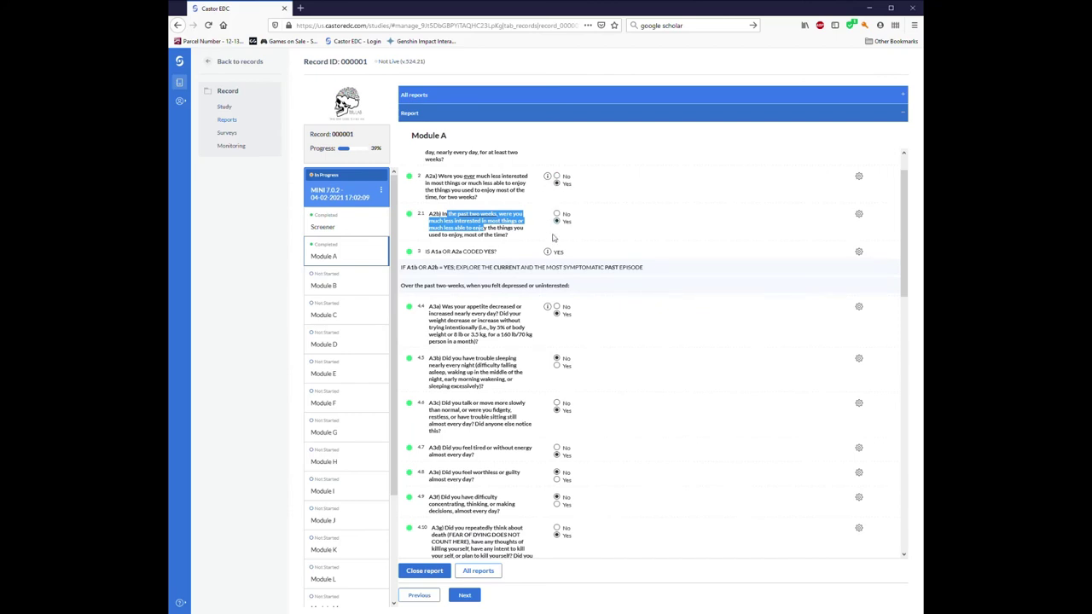
scroll(665, 273, "down", 1)
scroll(671, 268, "down", 2)
scroll(654, 244, "up", 1)
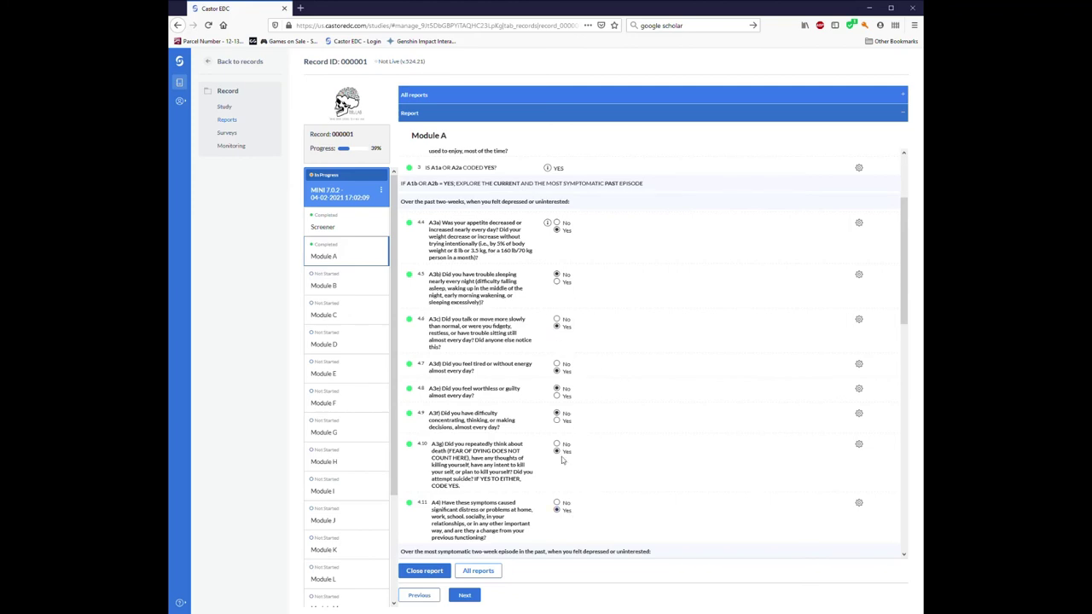
scroll(597, 384, "up", 3)
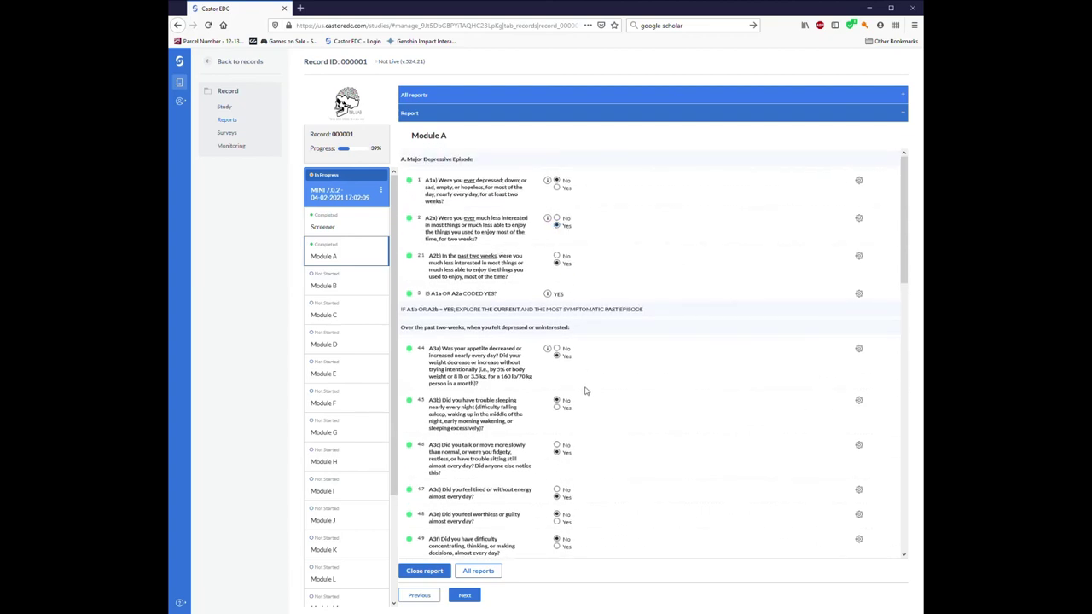
scroll(587, 390, "down", 3)
scroll(586, 390, "down", 2)
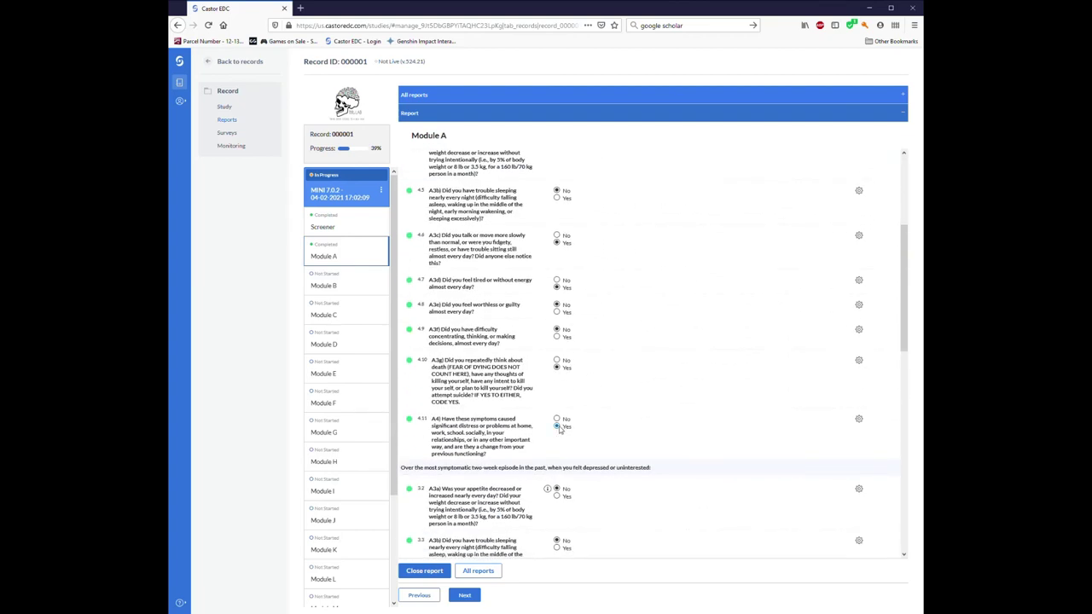
Step: Review the A3 and A4 answers for the most symptomatic past episode against the diagnostic criteria
scroll(564, 429, "down", 10)
left_click_drag(557, 487, 648, 503)
scroll(633, 502, "up", 6)
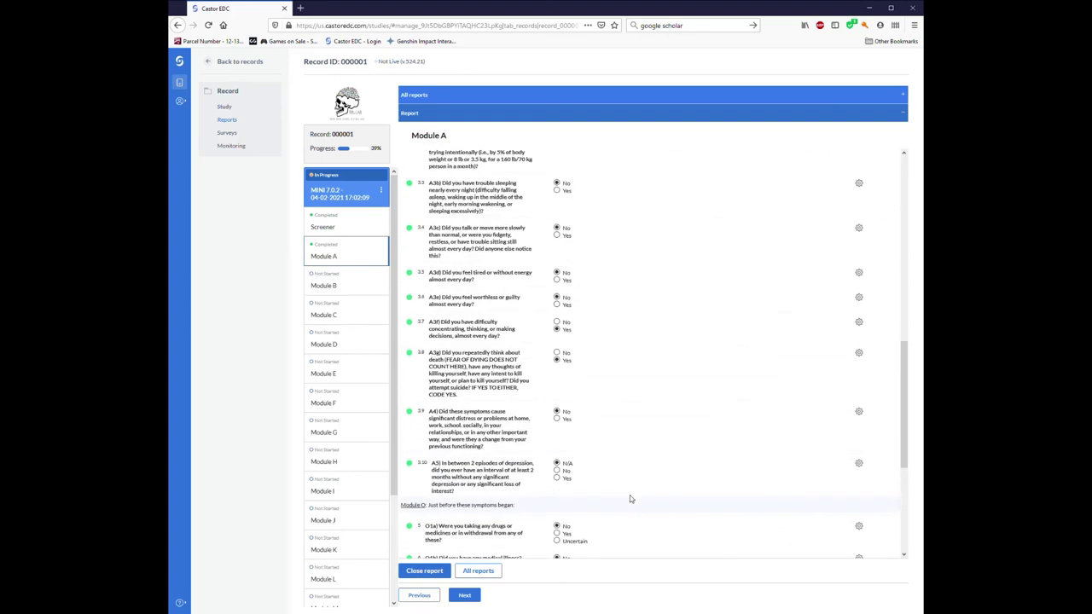
scroll(634, 487, "up", 5)
scroll(630, 384, "down", 5)
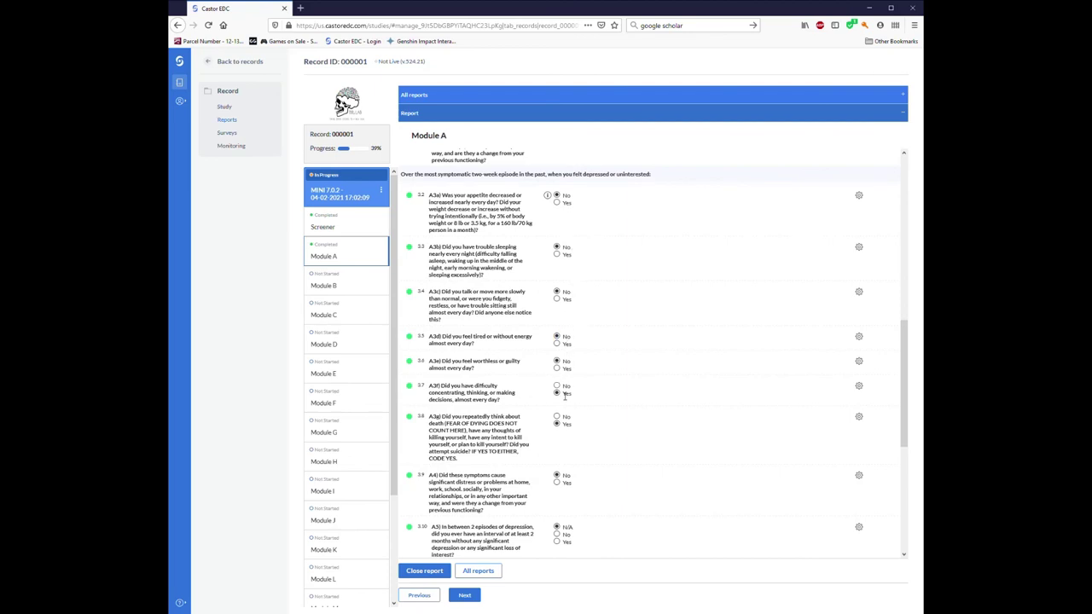
scroll(568, 434, "down", 2)
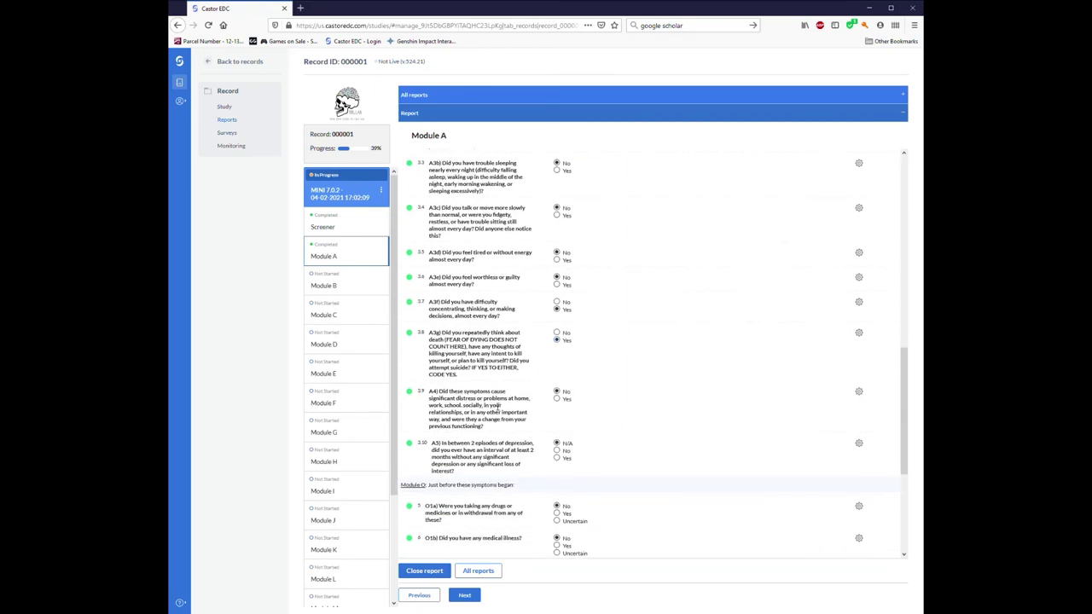
scroll(544, 411, "down", 4)
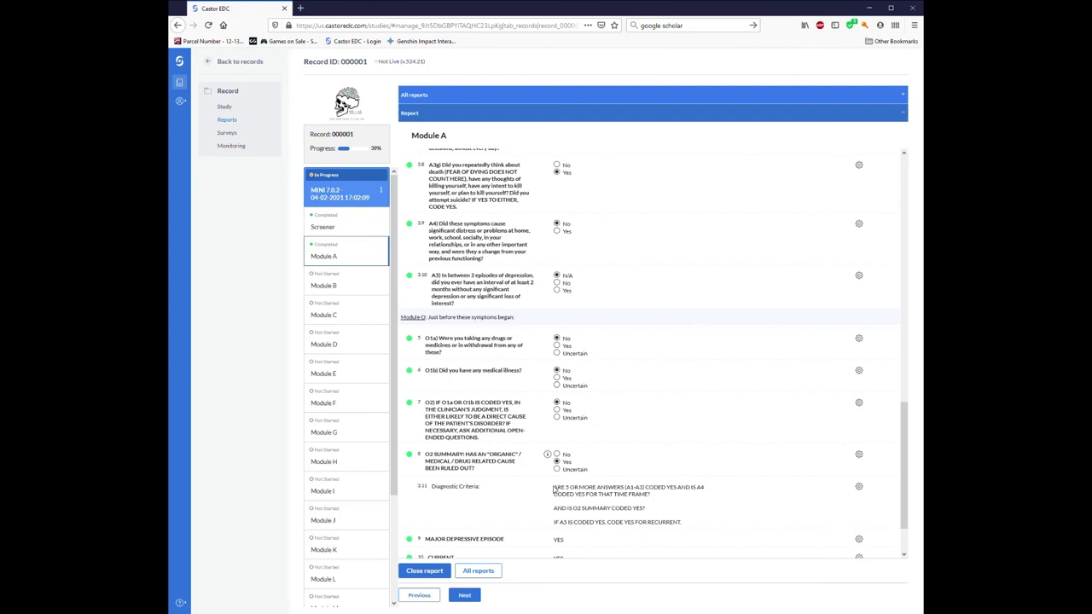
Step: Compare the rule on five or more coded answers plus A4 with the Current and Past results
left_click_drag(551, 488, 656, 503)
left_click(655, 503)
scroll(654, 499, "down", 1)
scroll(655, 500, "down", 1)
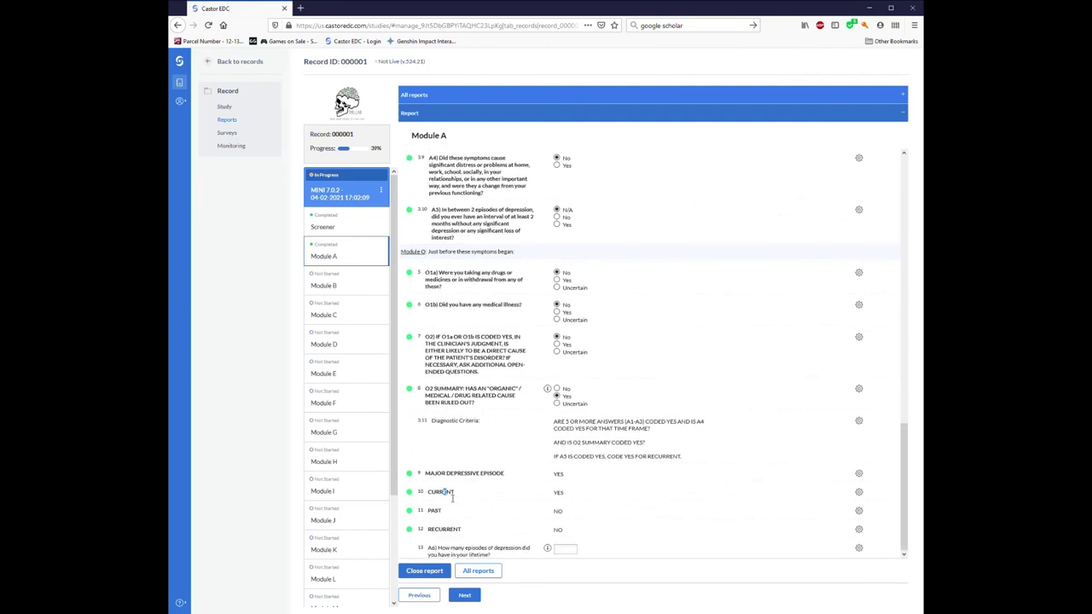
left_click_drag(438, 493, 567, 500)
left_click_drag(431, 511, 564, 517)
left_click(585, 522)
Step: Examine the remaining diagnostic criteria on the O2 Summary and on coding Recurrent from A5
triple_click(560, 452)
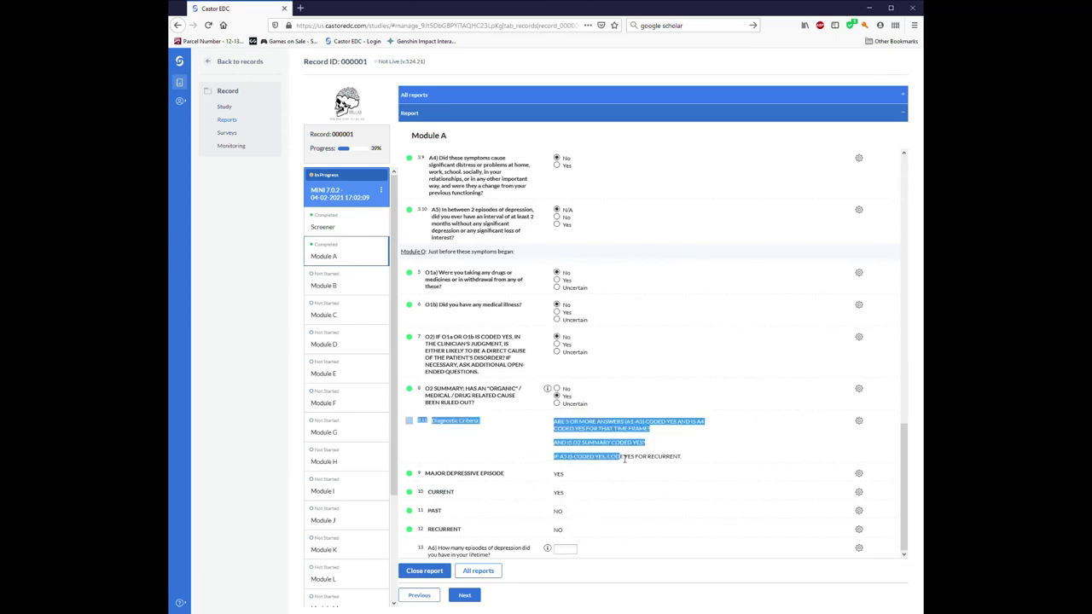
left_click(633, 452)
left_click_drag(595, 443, 644, 444)
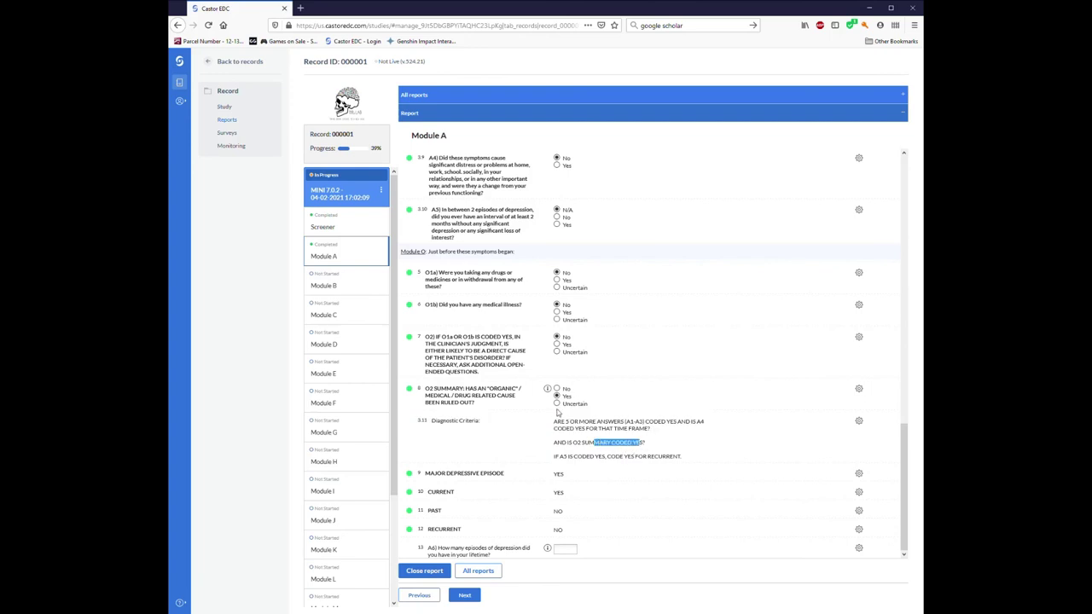
left_click(571, 460)
double_click(571, 459)
left_click(620, 465)
triple_click(634, 461)
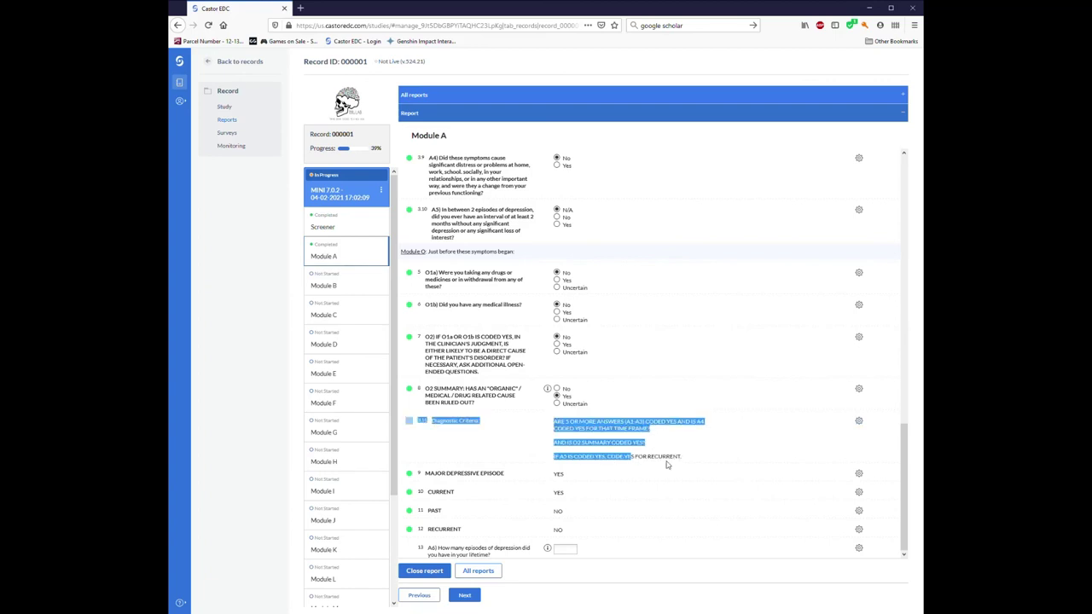
left_click(668, 465)
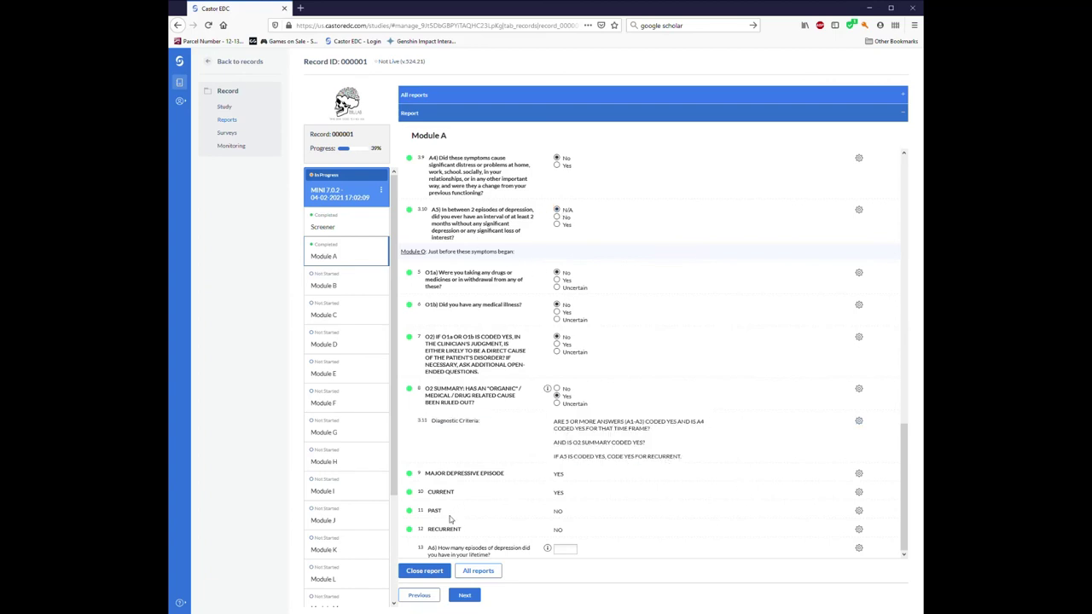
Step: Check Module A's calculated results for Major Depressive Episode, Current, Past and Recurrent
triple_click(553, 476)
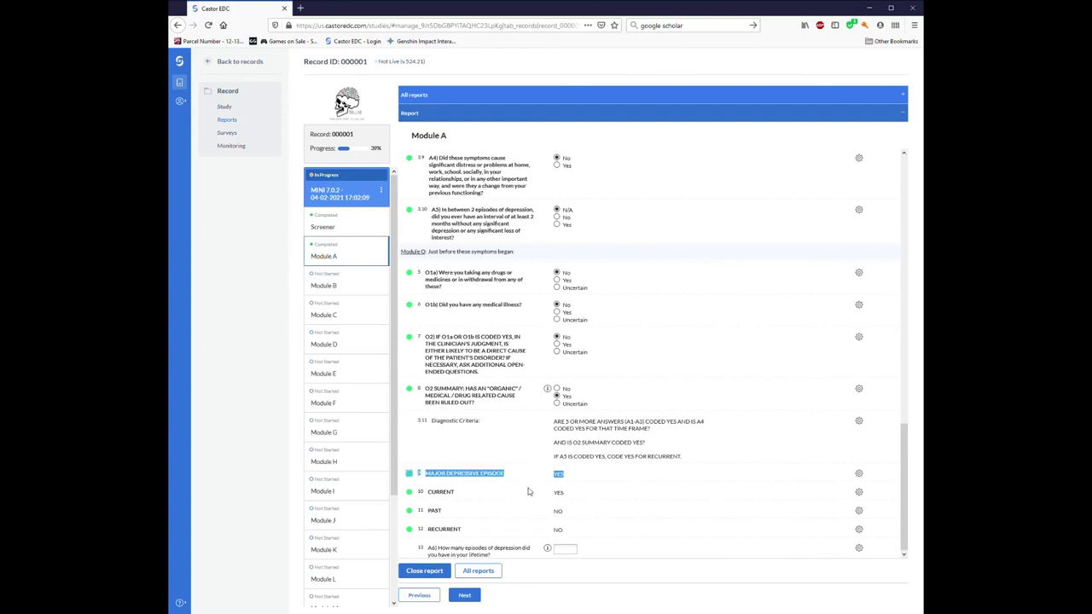
left_click_drag(555, 493, 568, 496)
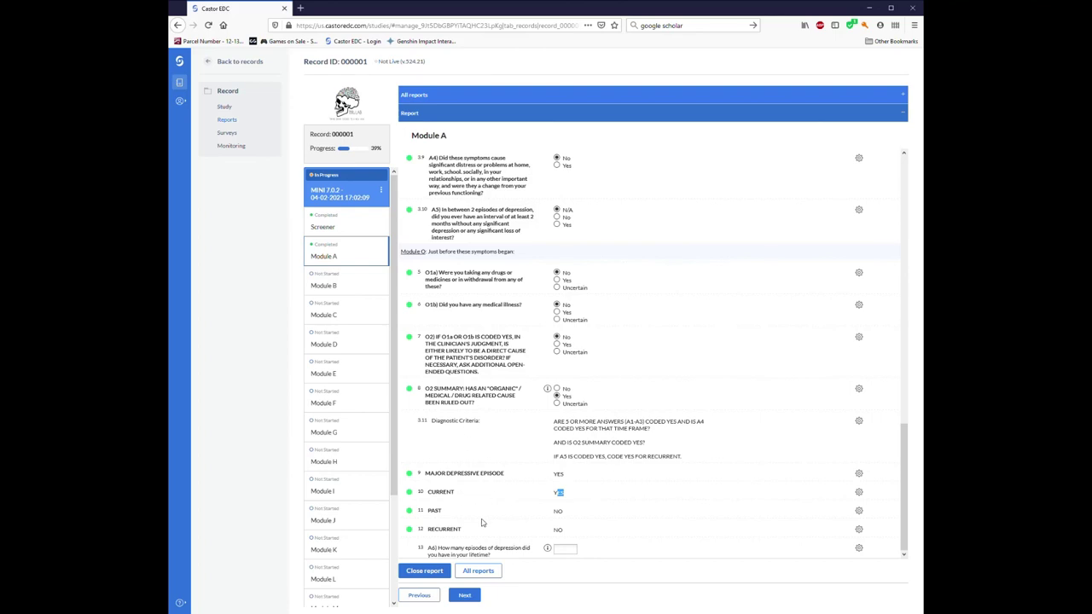
left_click(568, 516)
double_click(444, 528)
left_click(580, 534)
Step: Show the help note for question A6 on lifetime depression episodes, read it, and hide it again
left_click(567, 551)
left_click(547, 548)
scroll(551, 551, "down", 1)
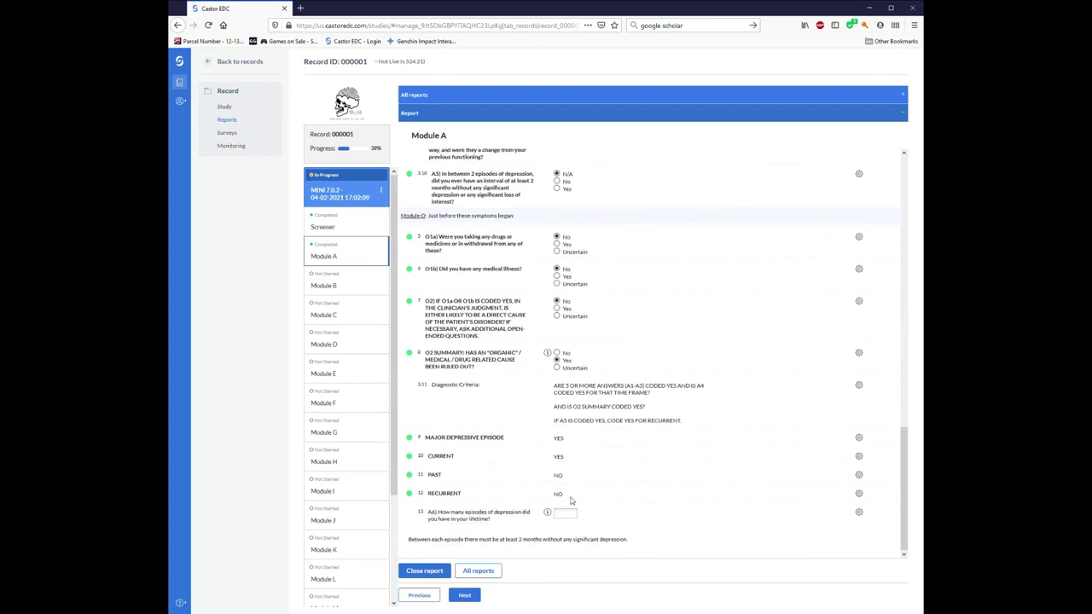
left_click_drag(424, 540, 636, 537)
left_click(635, 537)
left_click(548, 512)
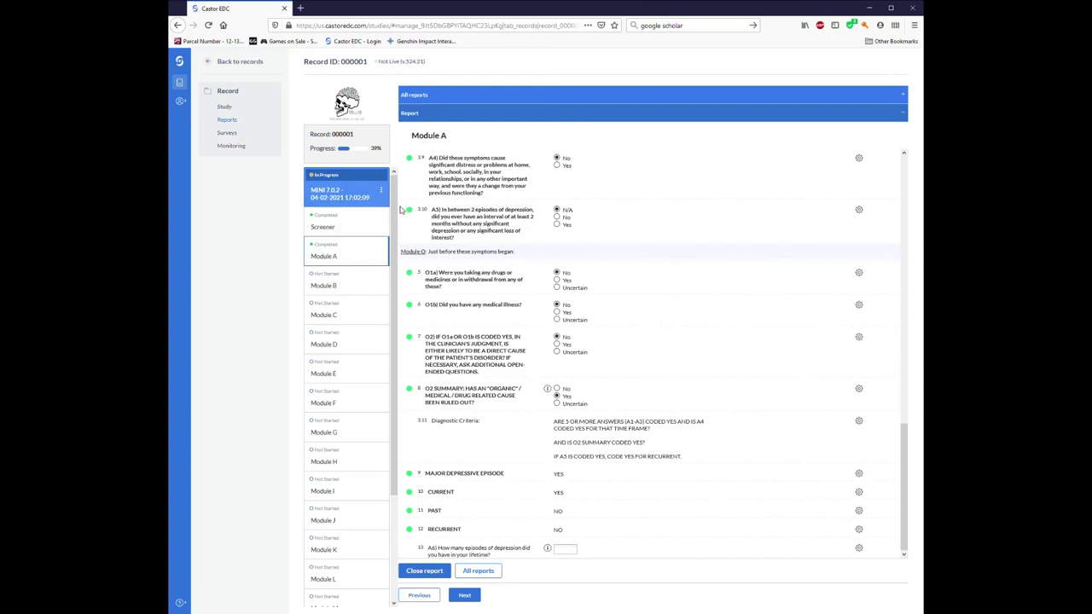
Step: Look through the report's module list down to Mood Disorders: Diagnostic Algorithm
scroll(394, 248, "down", 2)
scroll(394, 249, "down", 4)
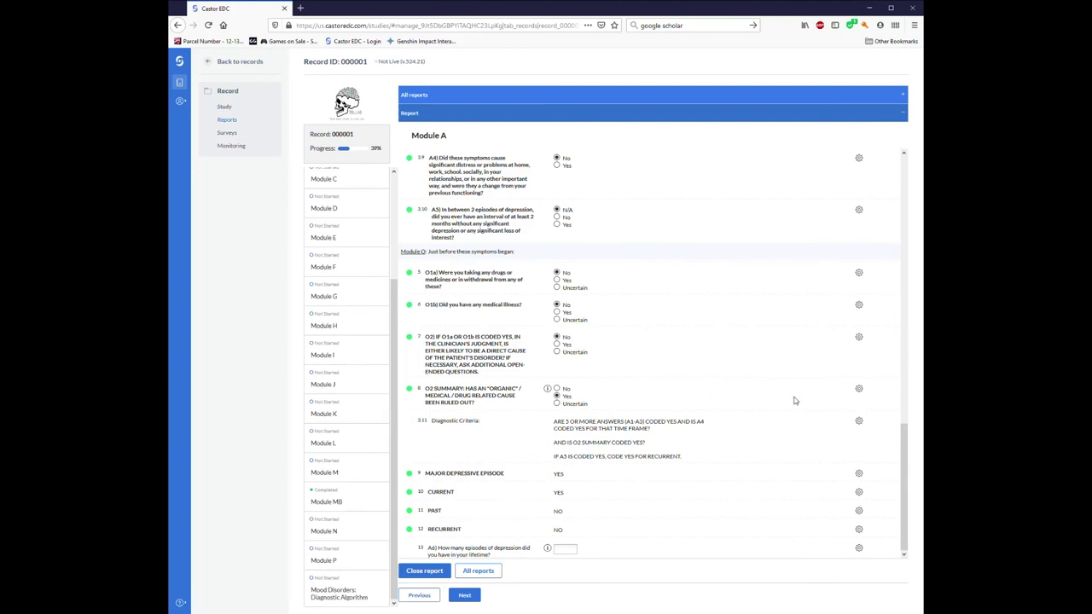